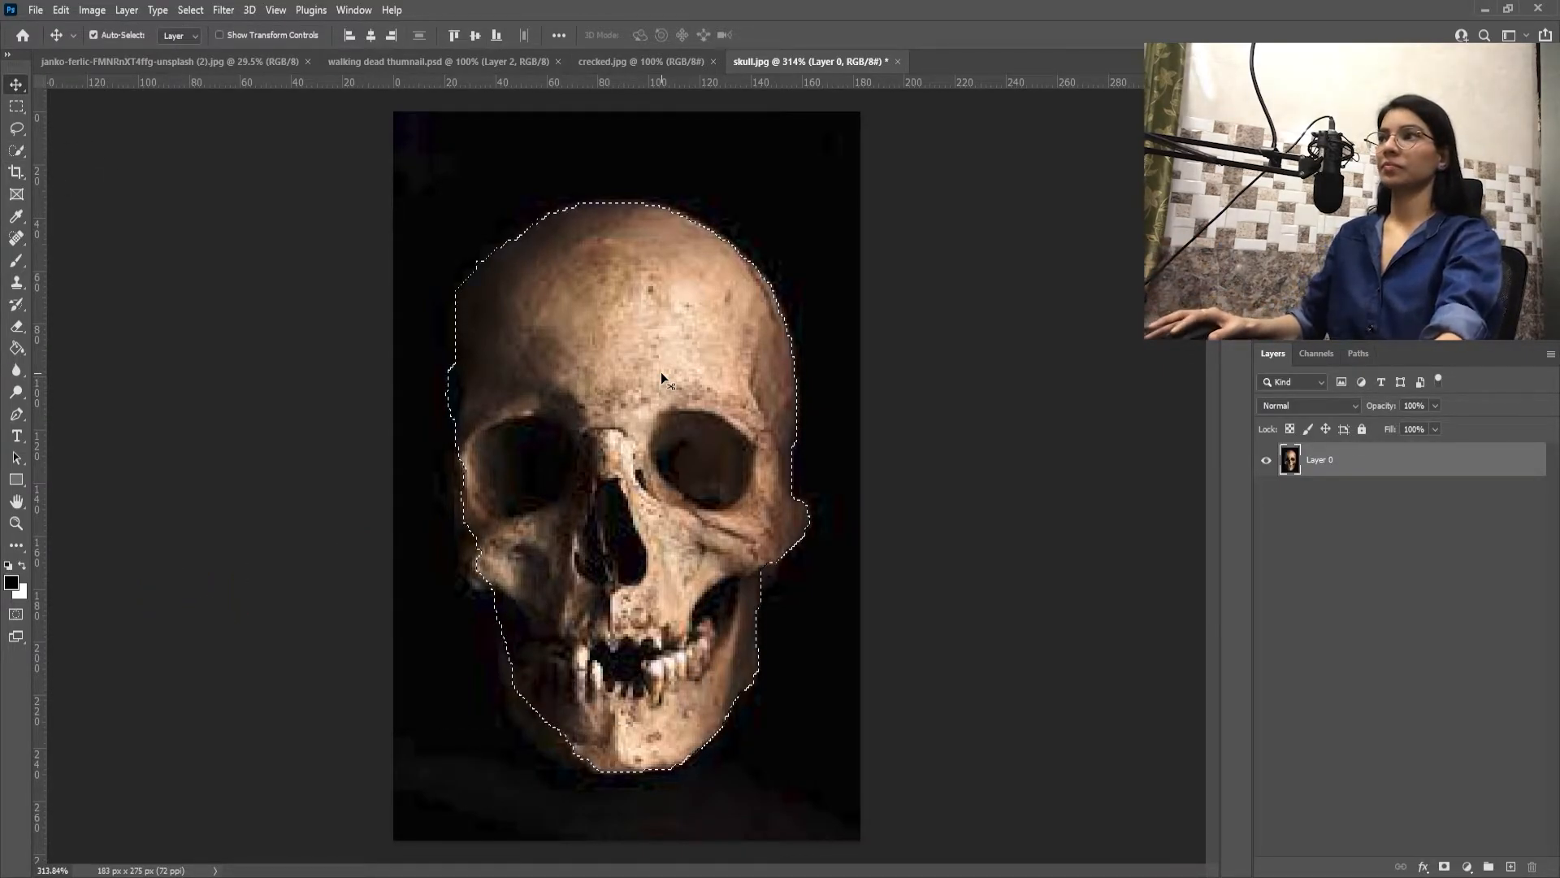
Step: Copy the selected skull from its own document into the old man's portrait, placing it on the face
left_click_drag(660, 372, 122, 64)
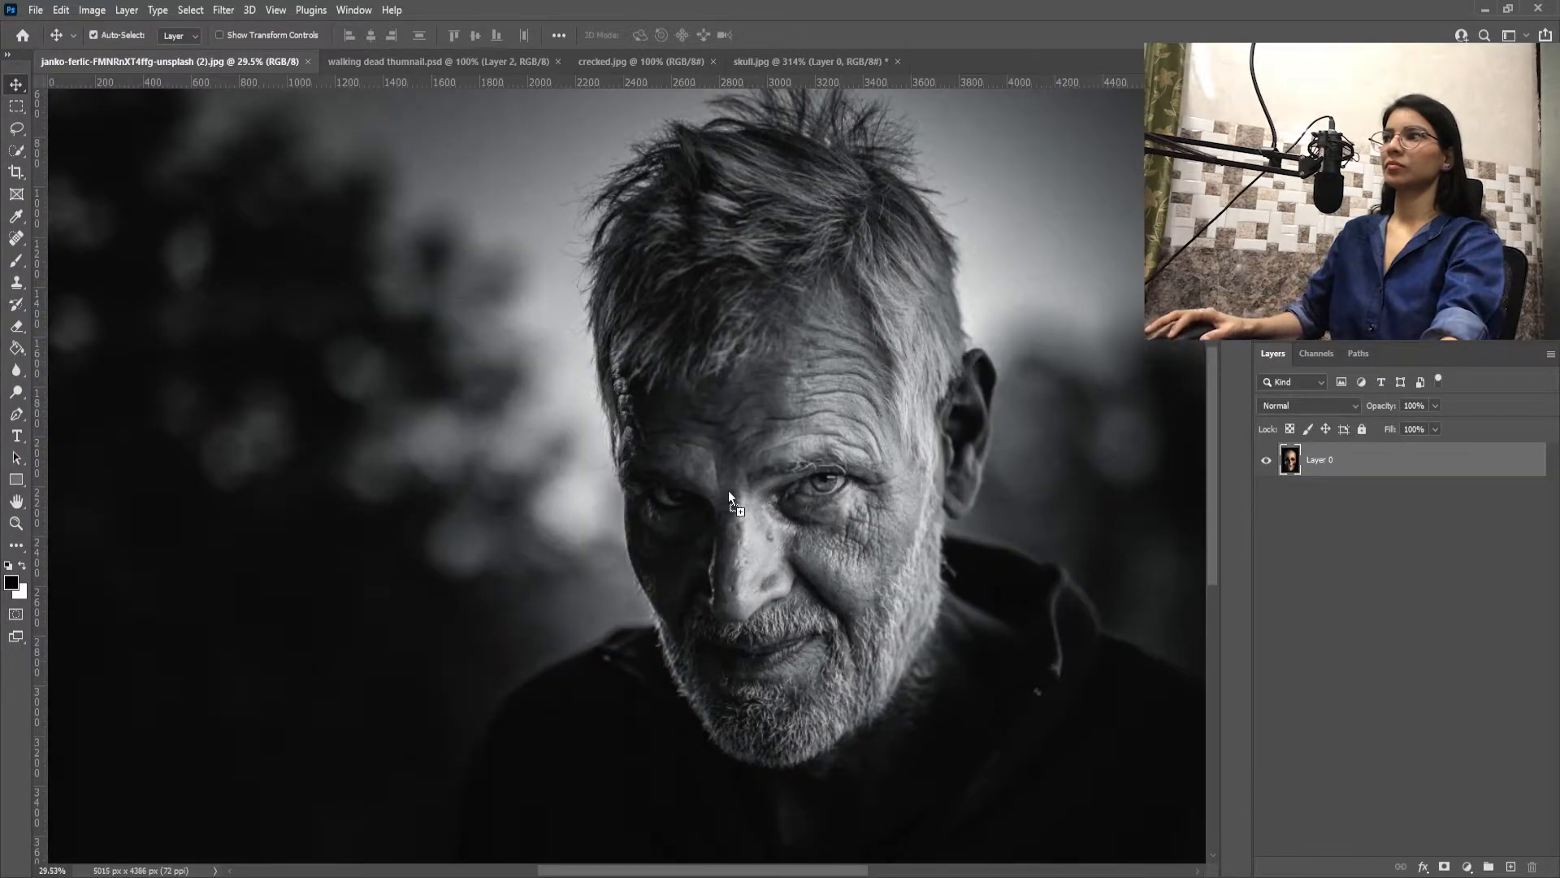
left_click_drag(728, 490, 729, 496)
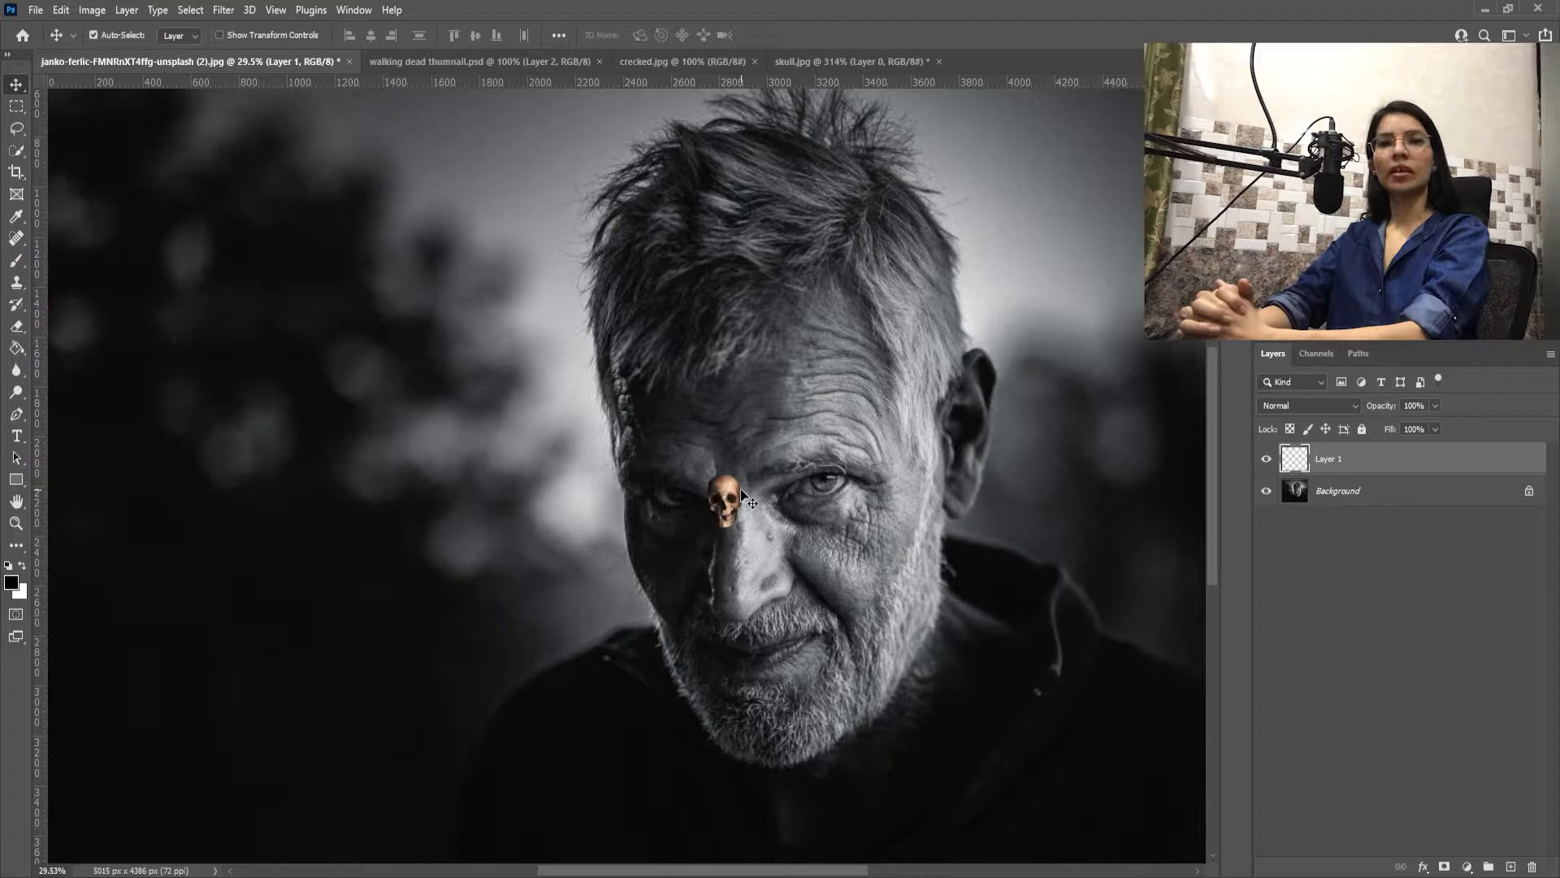
Step: Scale up and slightly rotate the skull so its eye sockets and jaw line up with the man's face
key("ctrl+t")
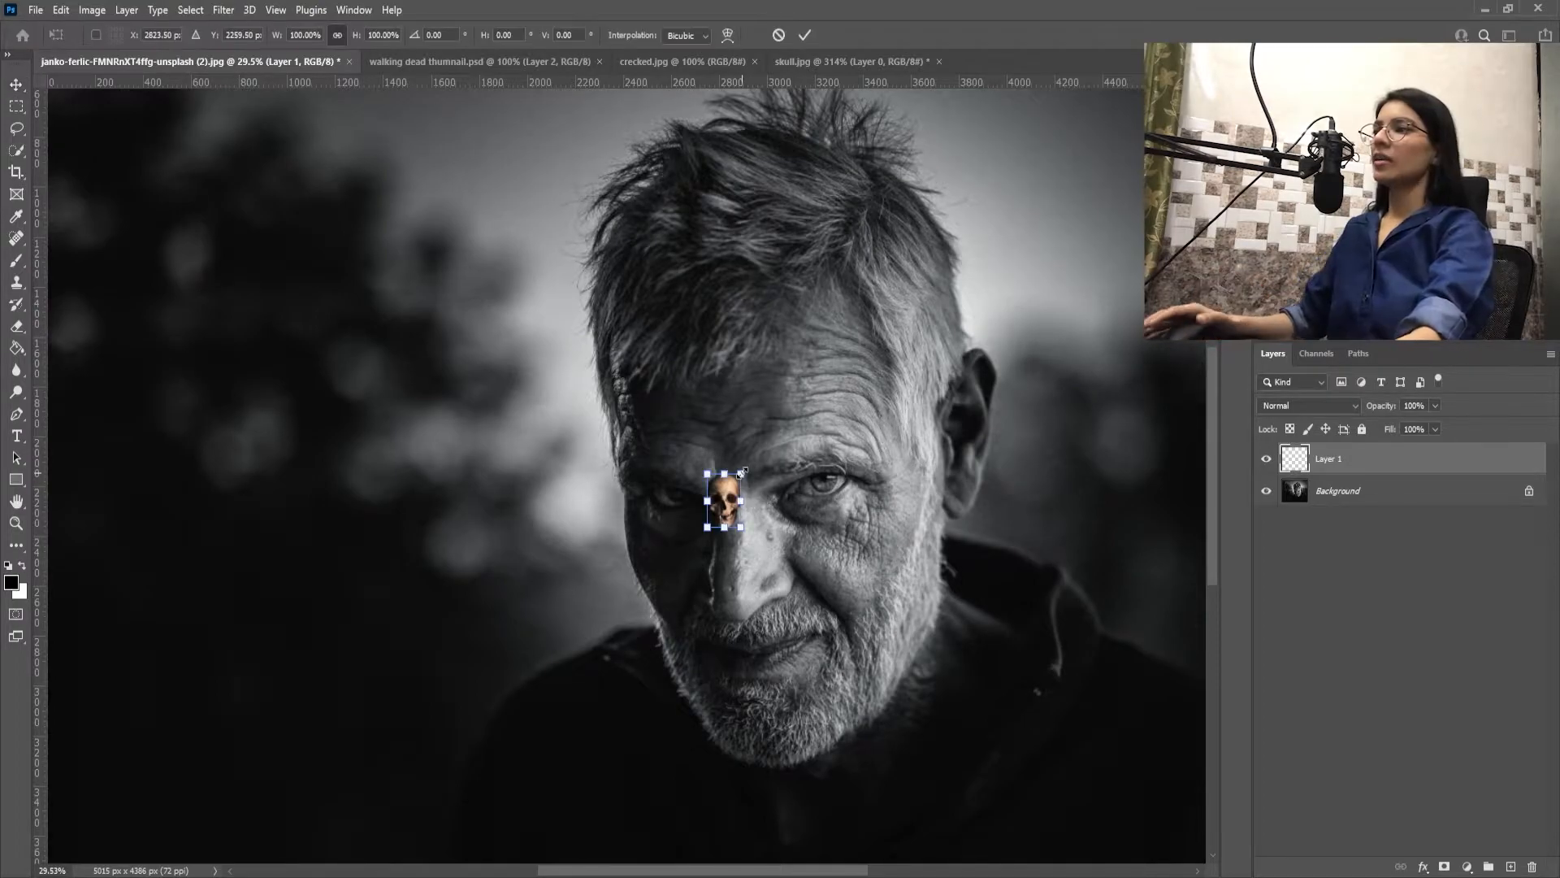
left_click_drag(742, 473, 928, 182)
left_click_drag(762, 427, 819, 379)
left_click_drag(1004, 786, 1050, 745)
left_click_drag(1033, 731, 966, 696)
left_click_drag(926, 658, 950, 674)
left_click_drag(825, 494, 843, 522)
left_click_drag(876, 223, 902, 309)
left_click_drag(829, 496, 853, 486)
left_click_drag(962, 730, 944, 743)
mouse_move(841, 577)
left_mouse_down()
mouse_move(818, 592)
mouse_move(826, 569)
left_mouse_up()
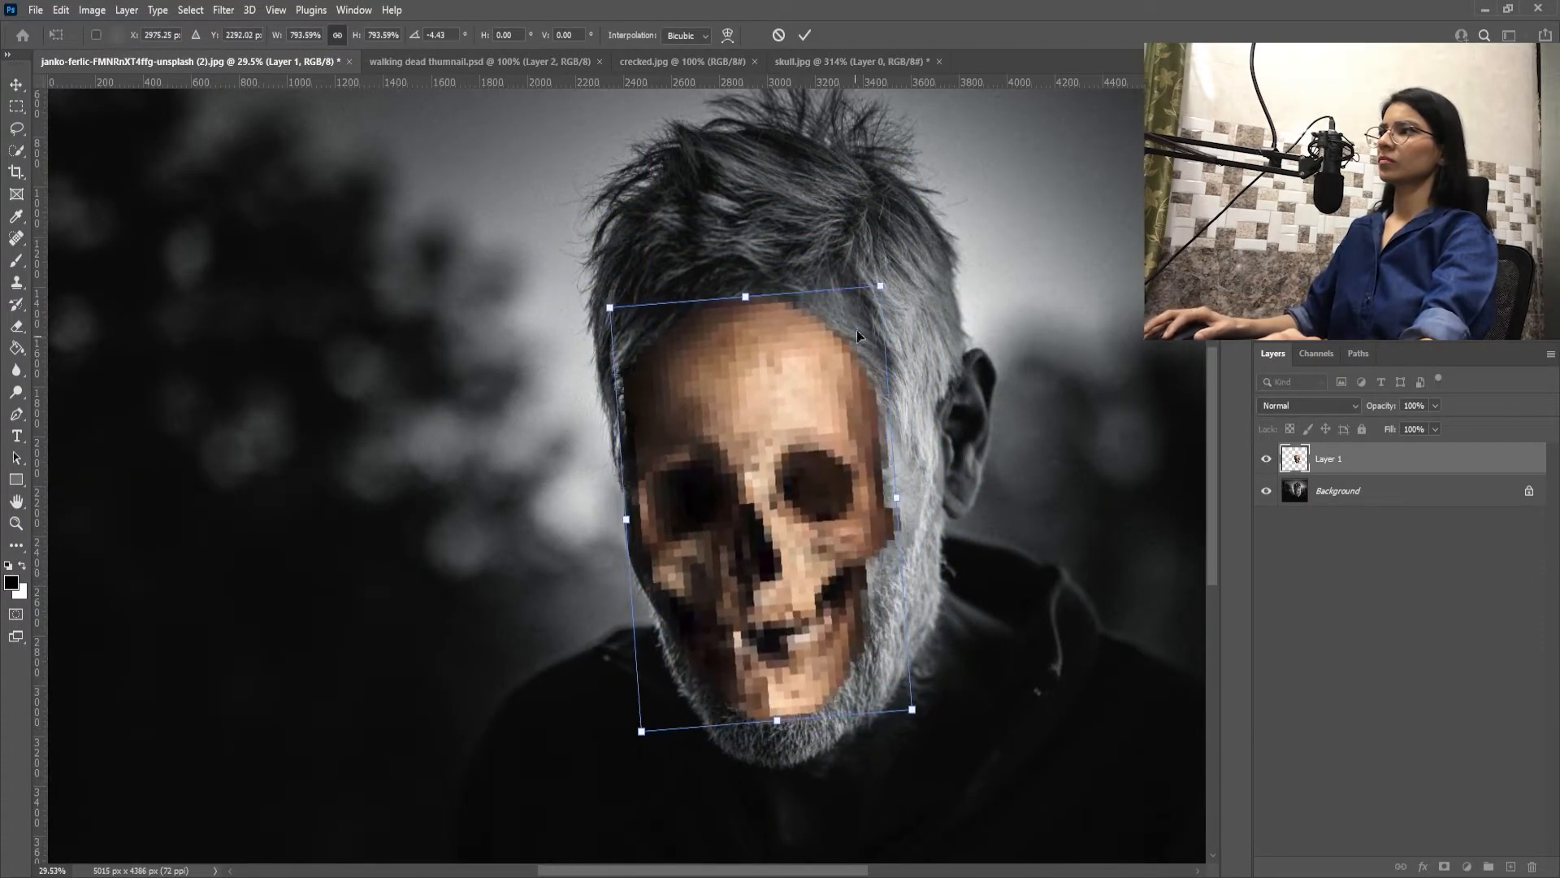
left_click_drag(880, 285, 888, 271)
left_click(16, 86)
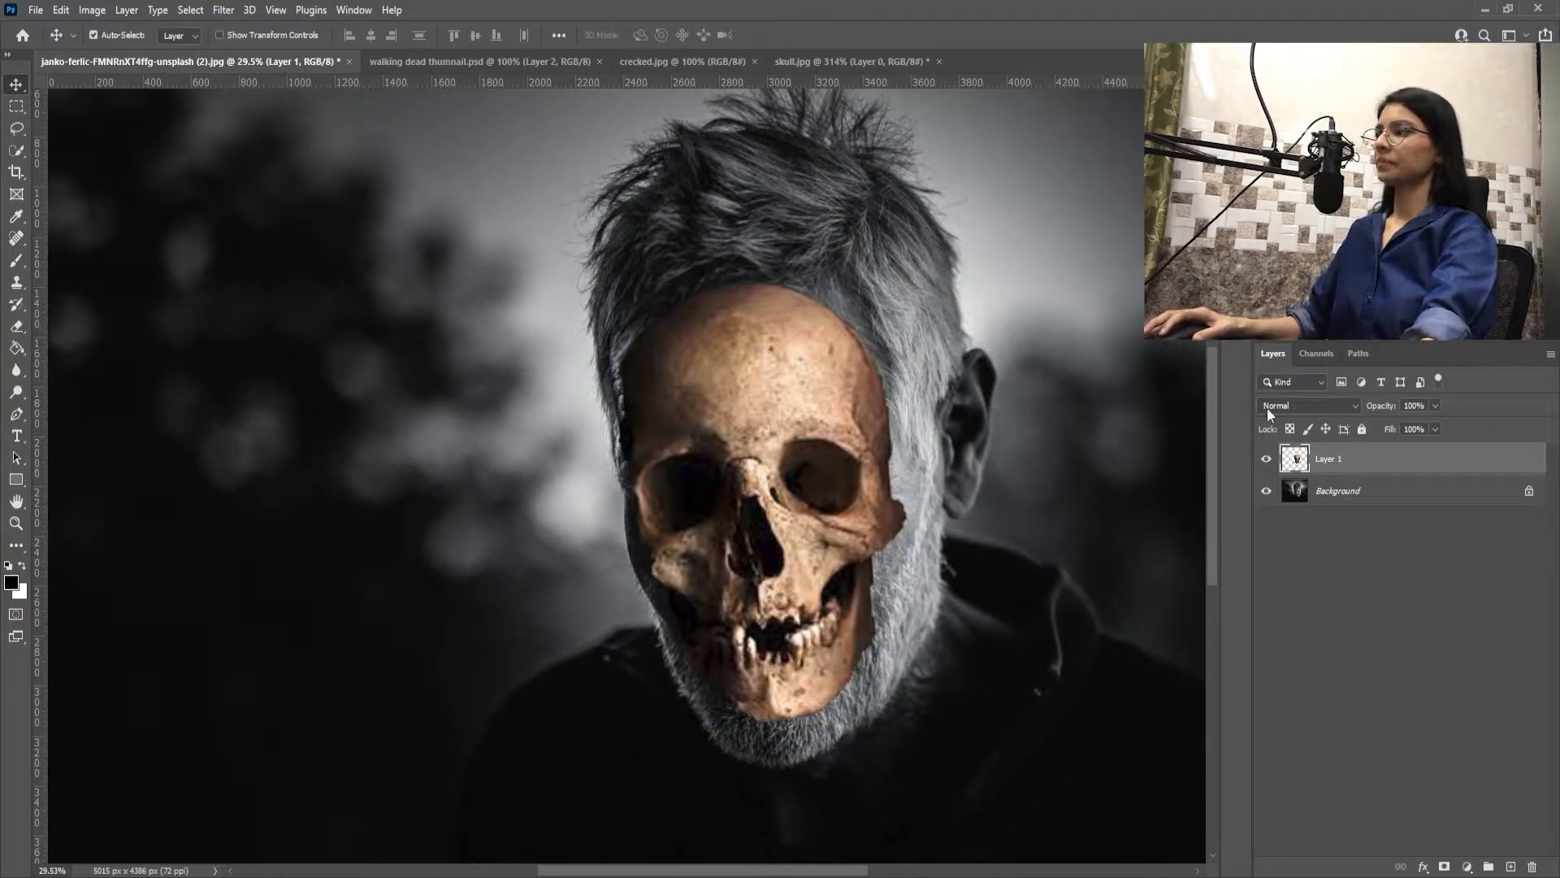
Step: Add a layer mask to the skull layer and invert it to hide the skull completely
left_click(1445, 866)
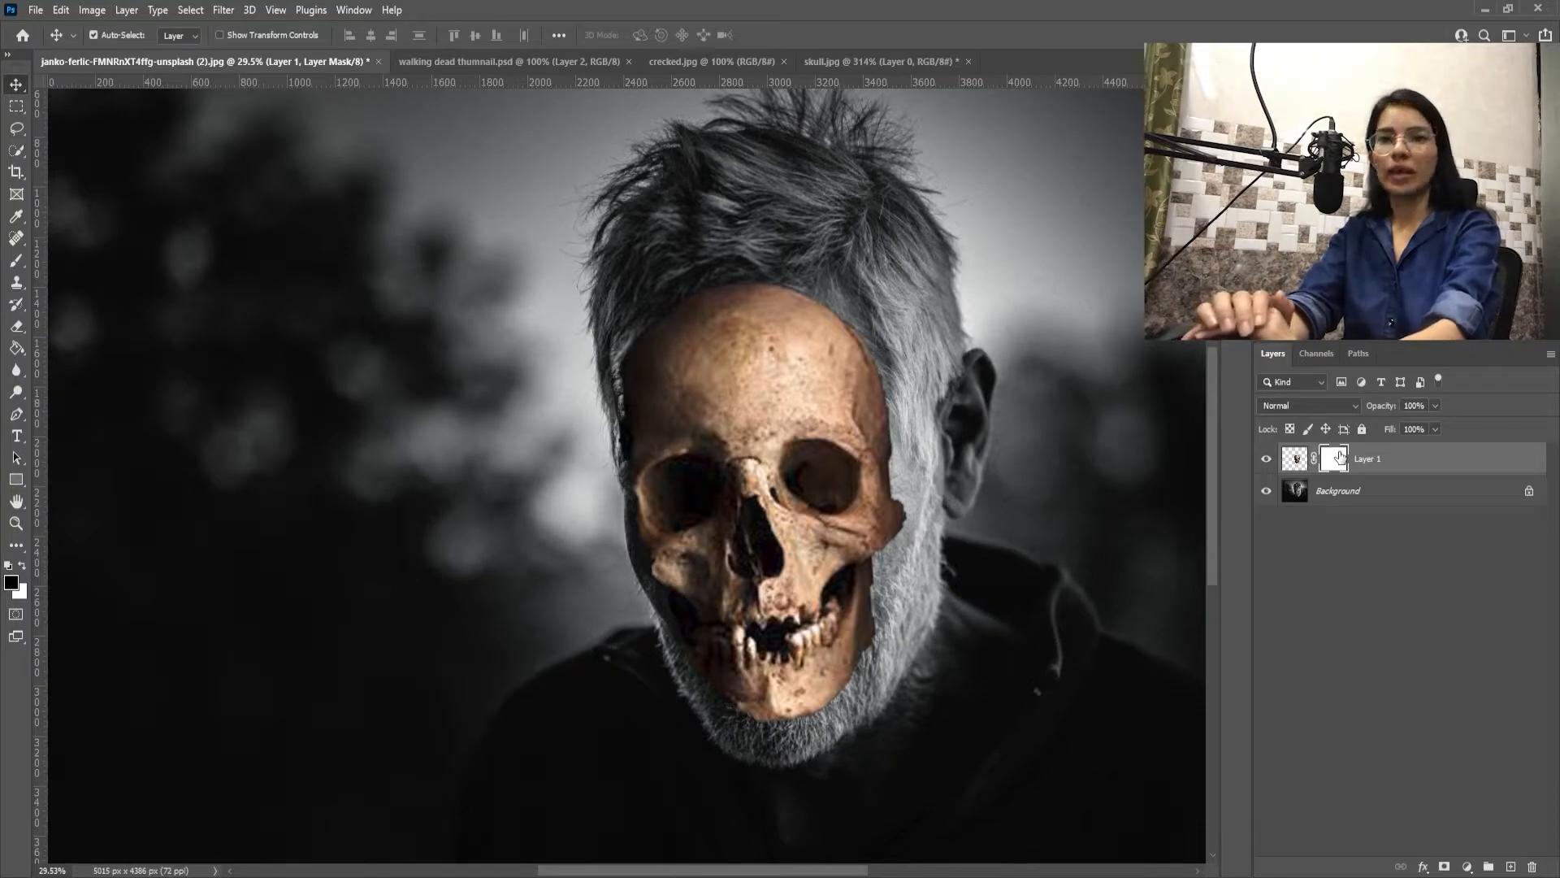
key("ctrl+i")
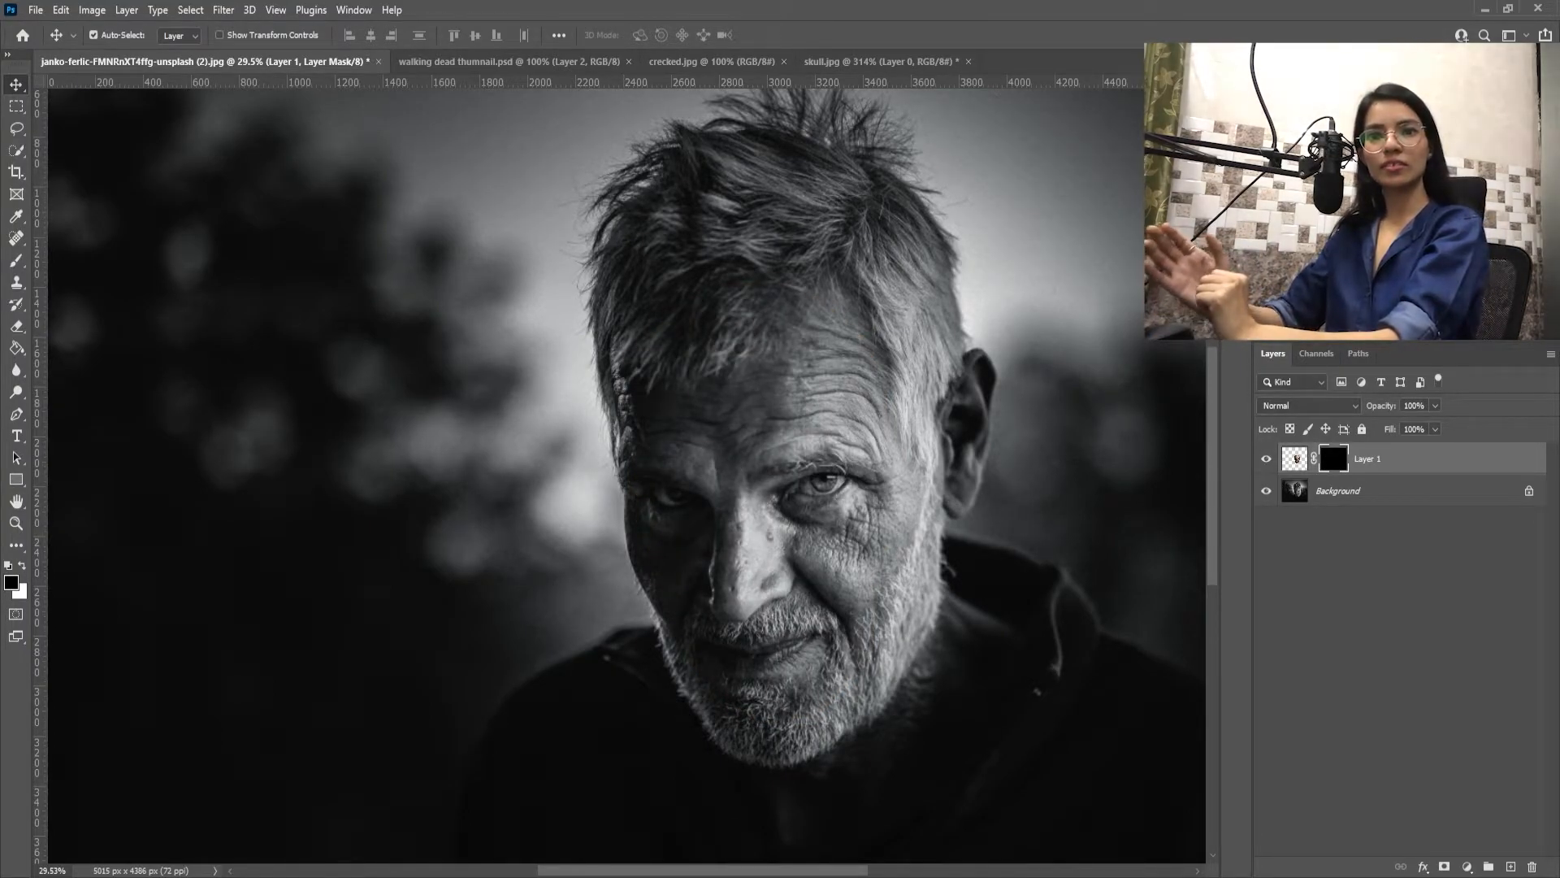
Step: Paint white on the skull layer's mask with the Brush tool to reveal the eye socket, nose cavity, cheekbone, teeth and a forehead patch
left_click(16, 260)
right_click(17, 267)
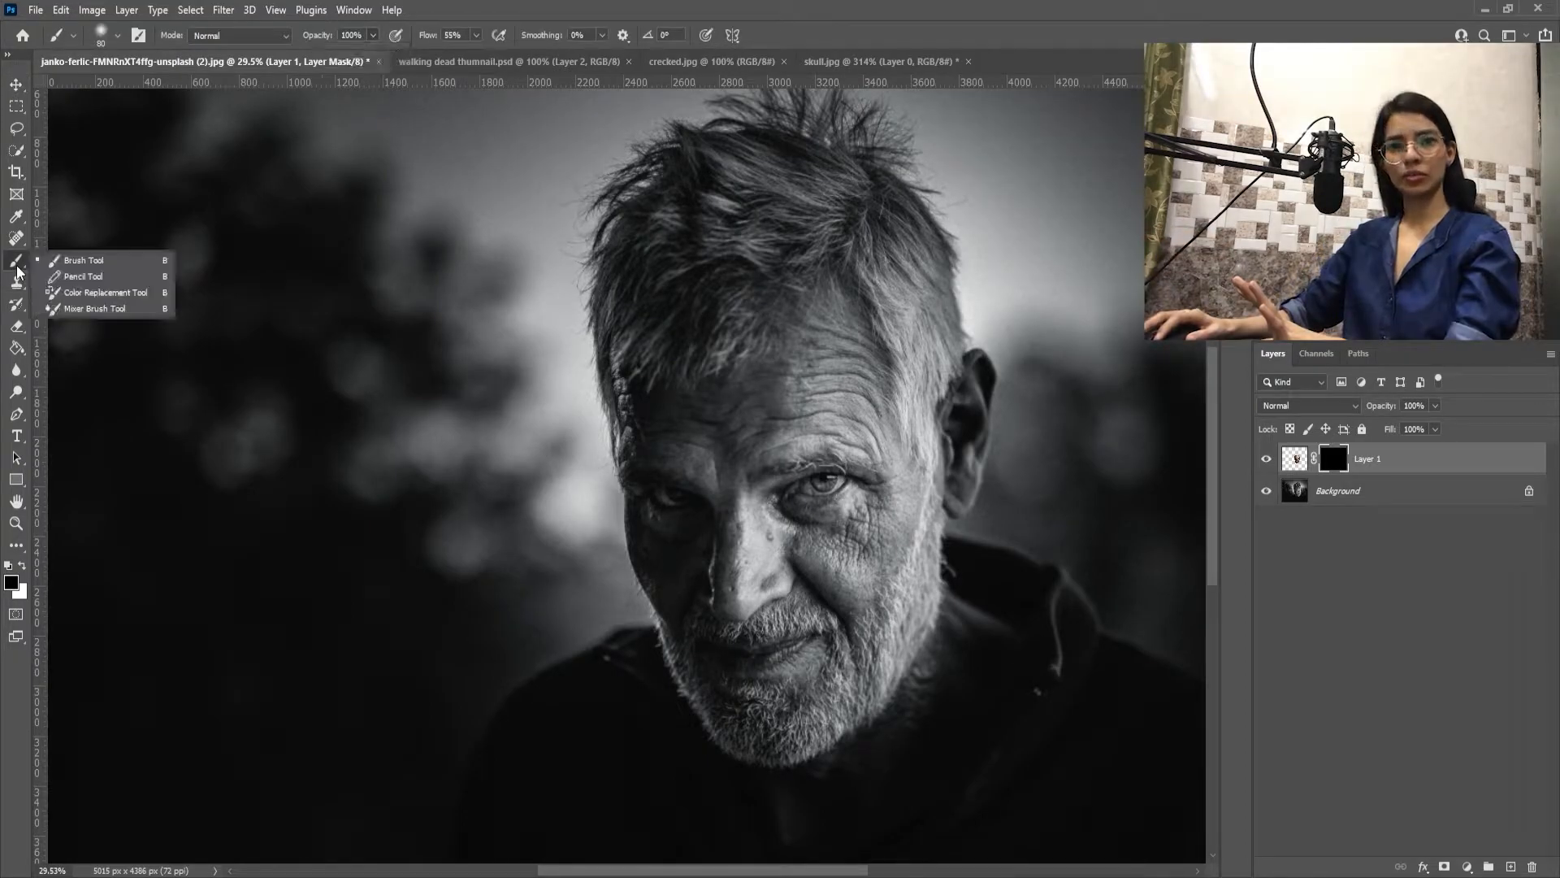
left_click(108, 260)
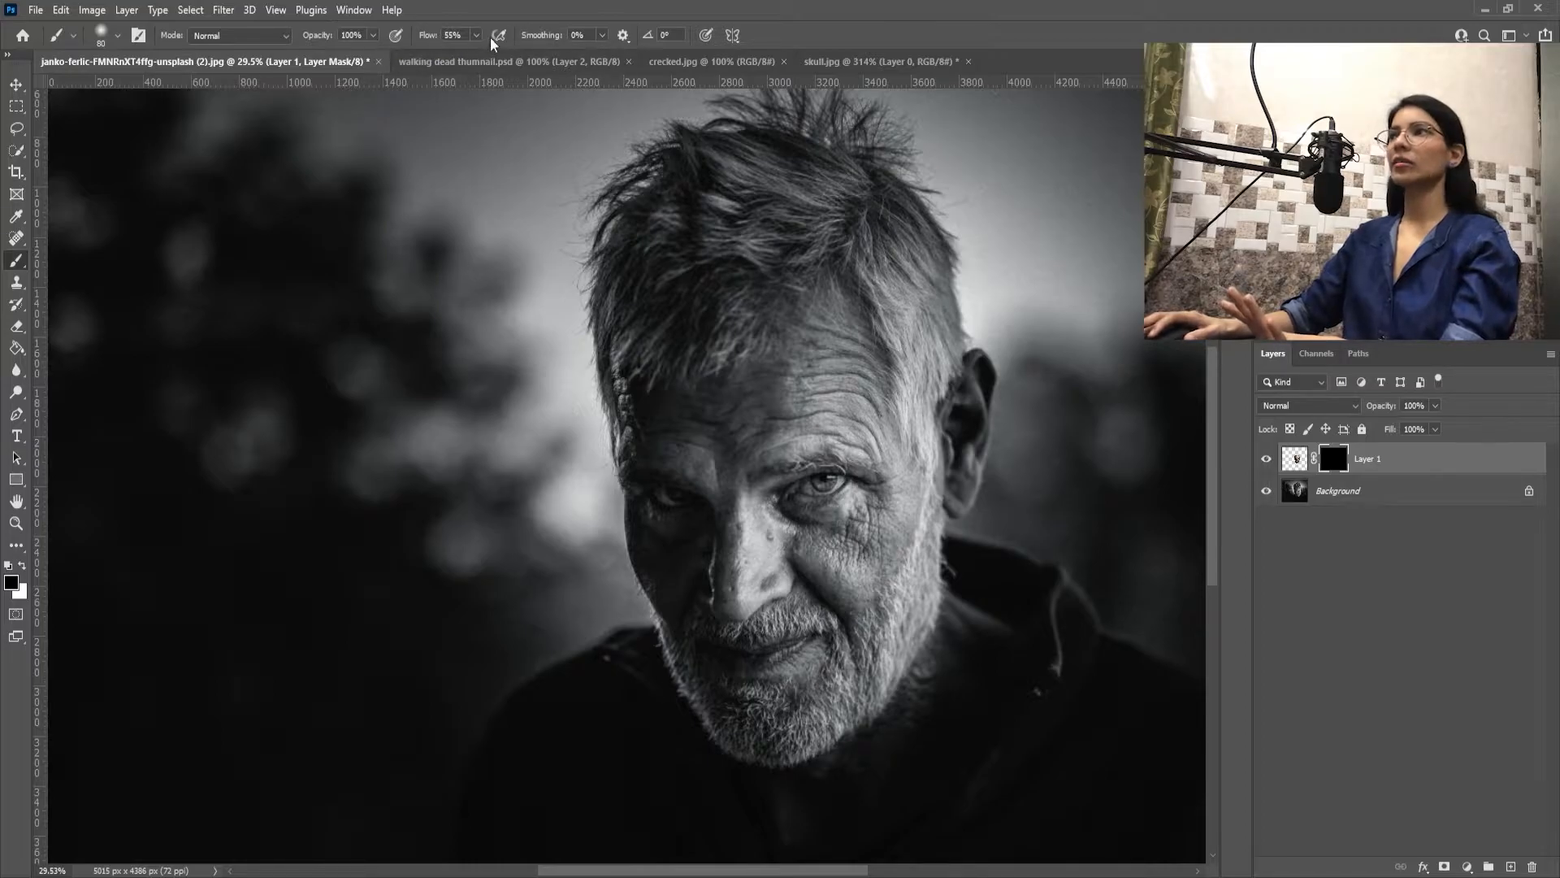
scroll(796, 663, "up", 3)
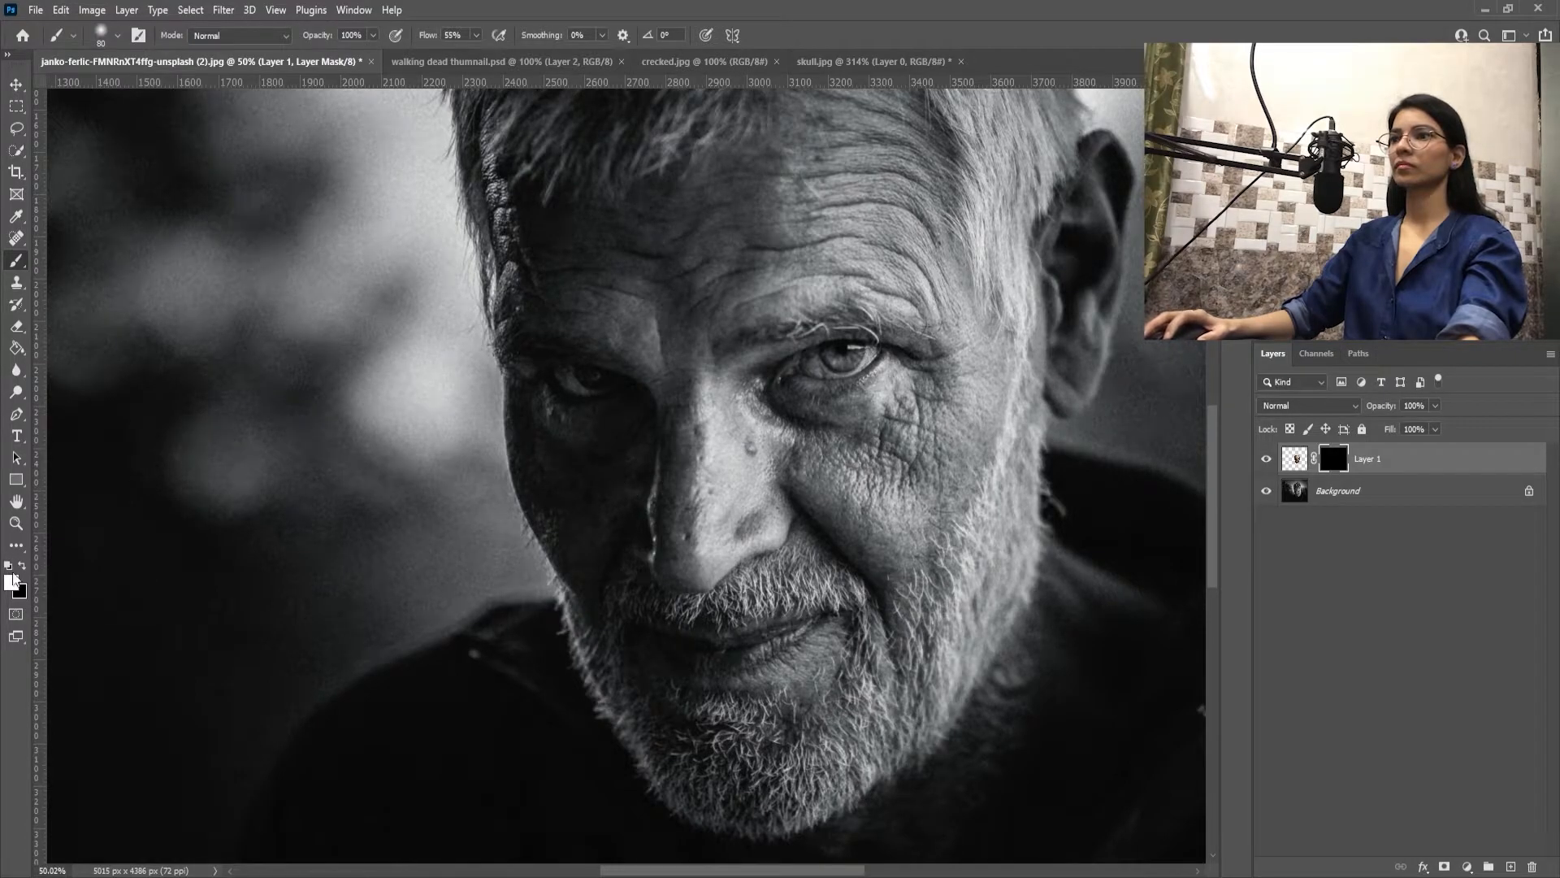
left_click(12, 582)
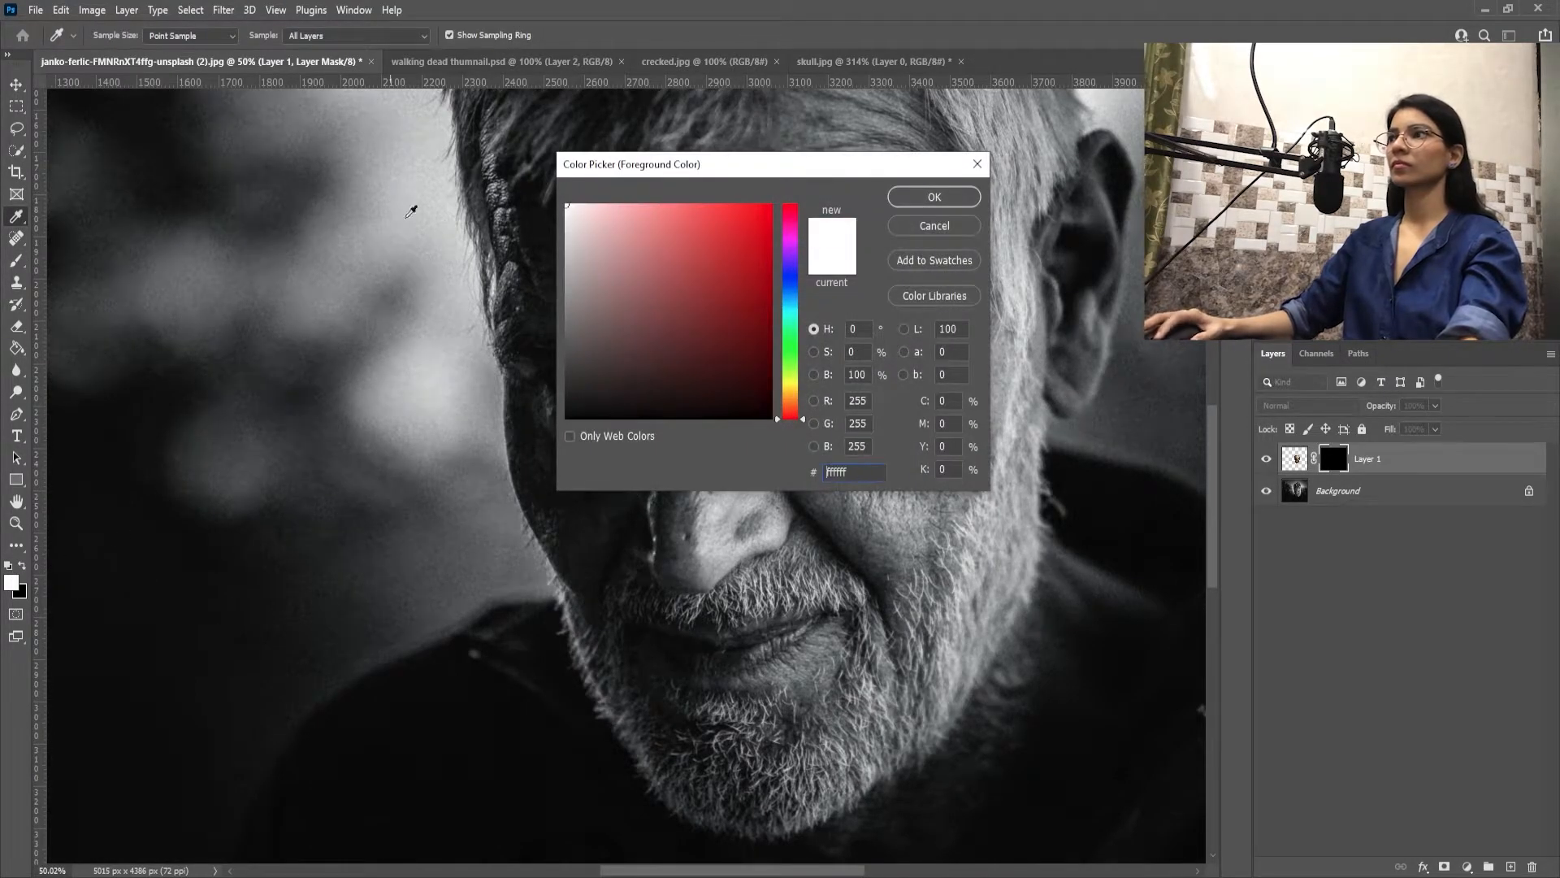
left_click(955, 202)
mouse_move(845, 357)
left_mouse_down()
mouse_move(784, 369)
mouse_move(903, 428)
mouse_move(715, 528)
mouse_move(739, 455)
mouse_move(847, 529)
mouse_move(876, 496)
mouse_move(920, 520)
mouse_move(832, 638)
mouse_move(760, 642)
mouse_move(715, 682)
mouse_move(731, 718)
mouse_move(881, 609)
mouse_move(861, 664)
left_mouse_up()
key("]")
key("]")
key("]")
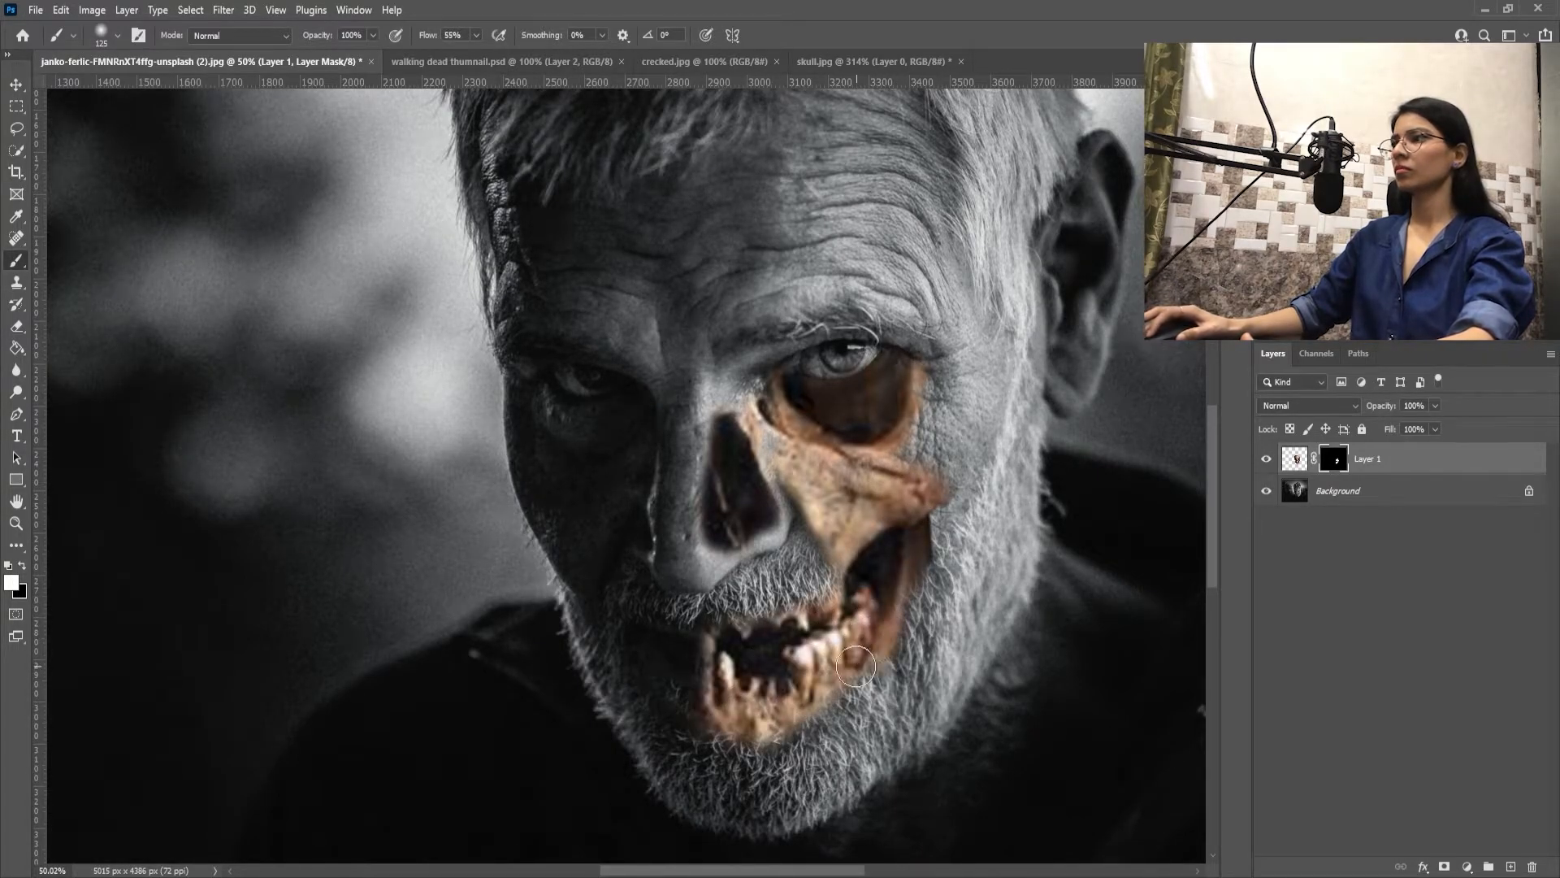
mouse_move(948, 350)
left_mouse_down()
mouse_move(874, 278)
mouse_move(771, 255)
mouse_move(915, 255)
mouse_move(820, 227)
mouse_move(853, 284)
mouse_move(790, 464)
left_mouse_up()
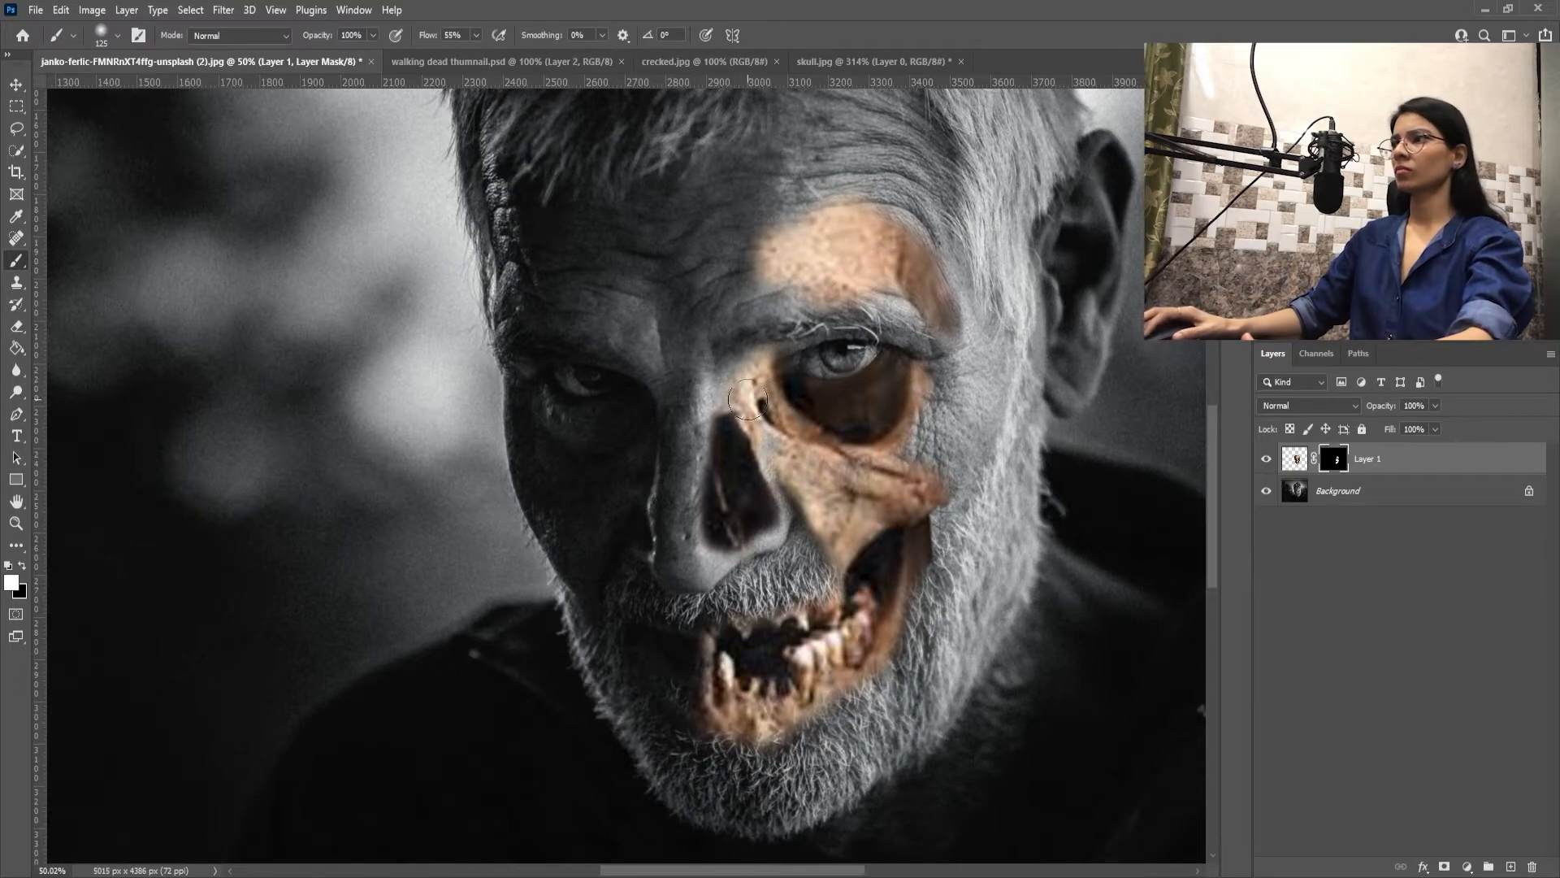
Step: Roughen the edges of the exposed skull on the mask using the KYLE Ultimate Charcoal Pencil brush at 80 px, with white and black
scroll(243, 235, "down", 3)
left_click(117, 38)
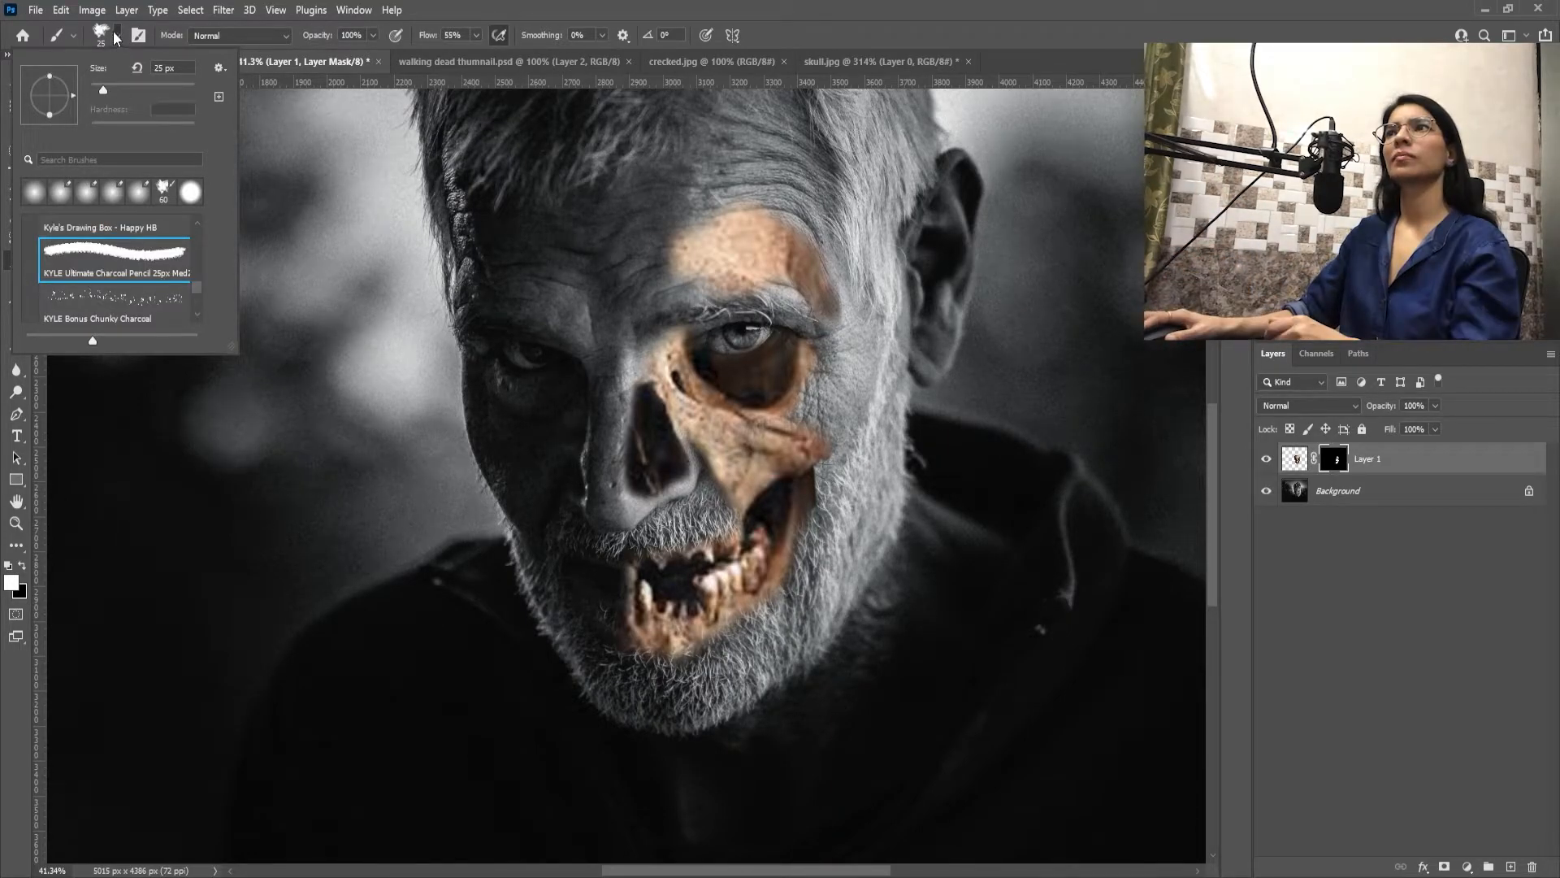
left_click(116, 38)
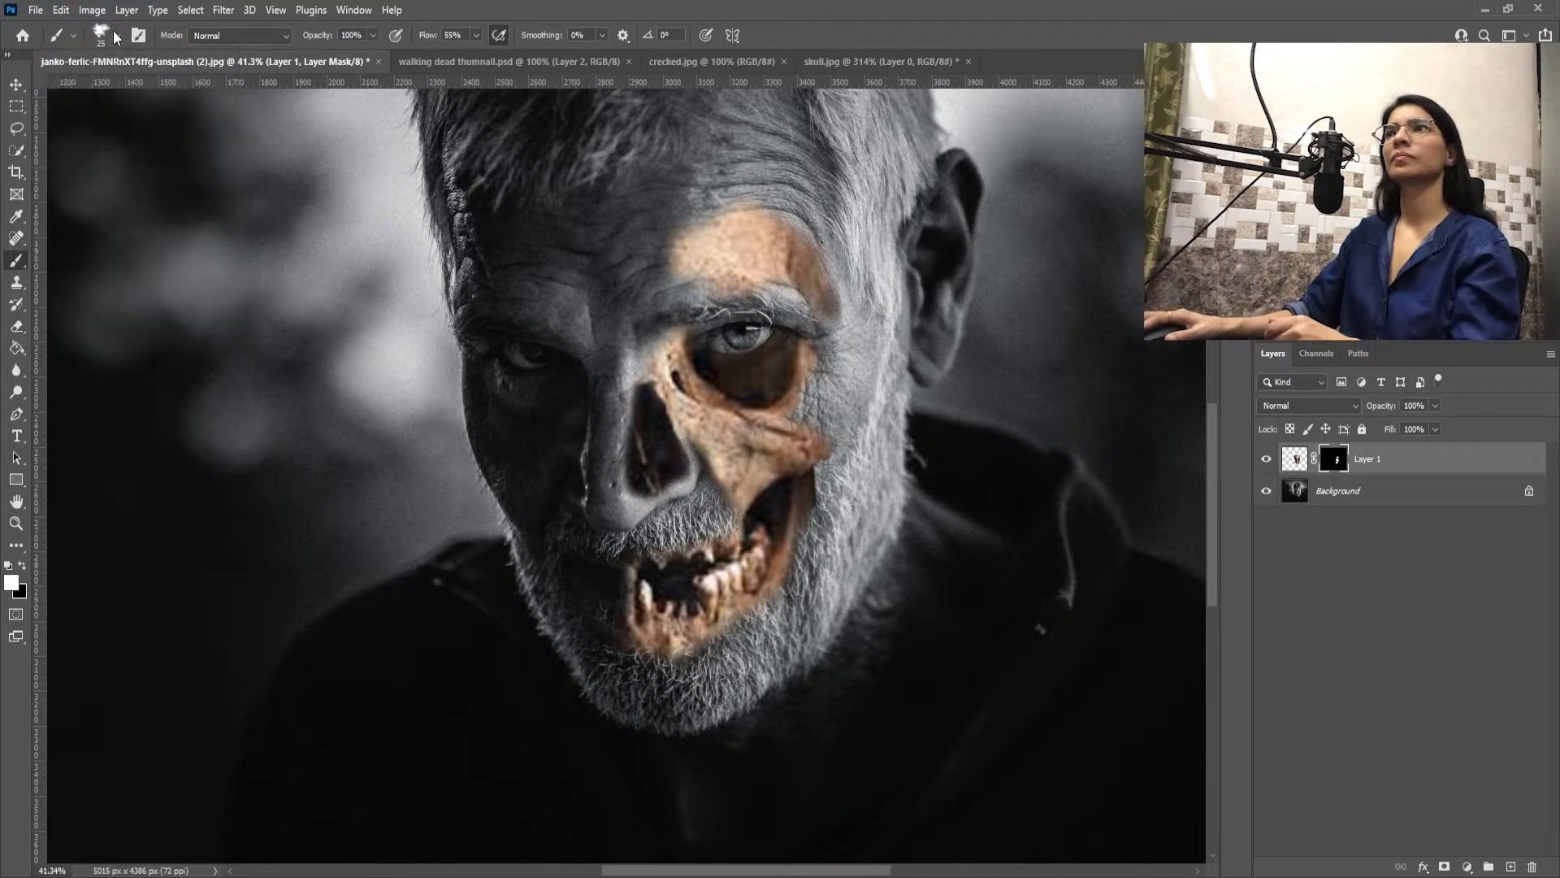
key("bracketright")
key("bracketright")
key("bracketright")
key("bracketright")
key("bracketright")
key("bracketright")
key("bracketright")
key("bracketright")
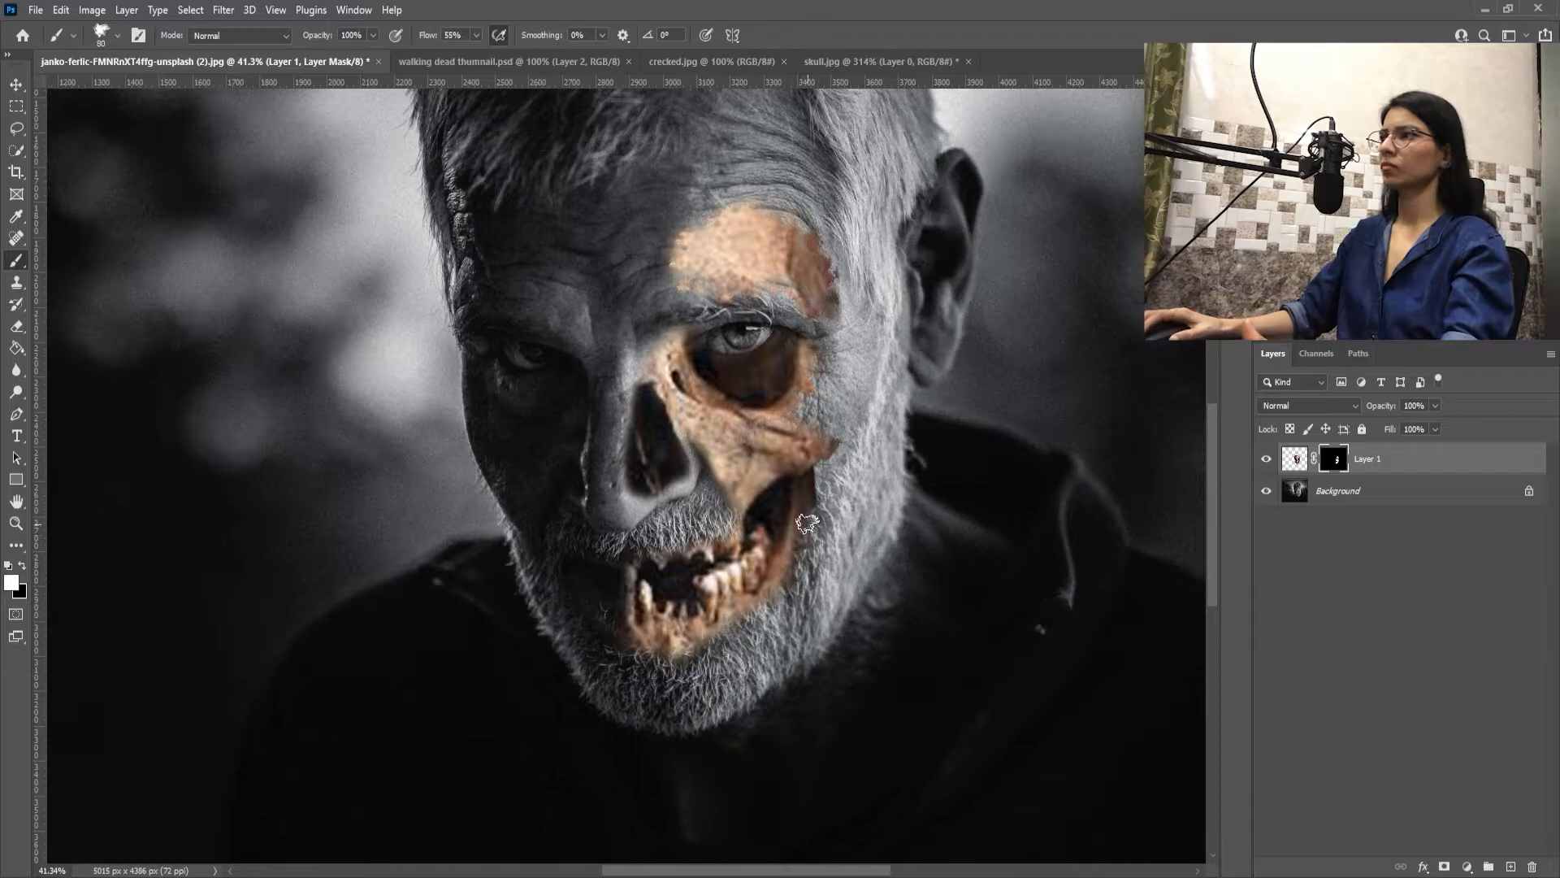
key("x")
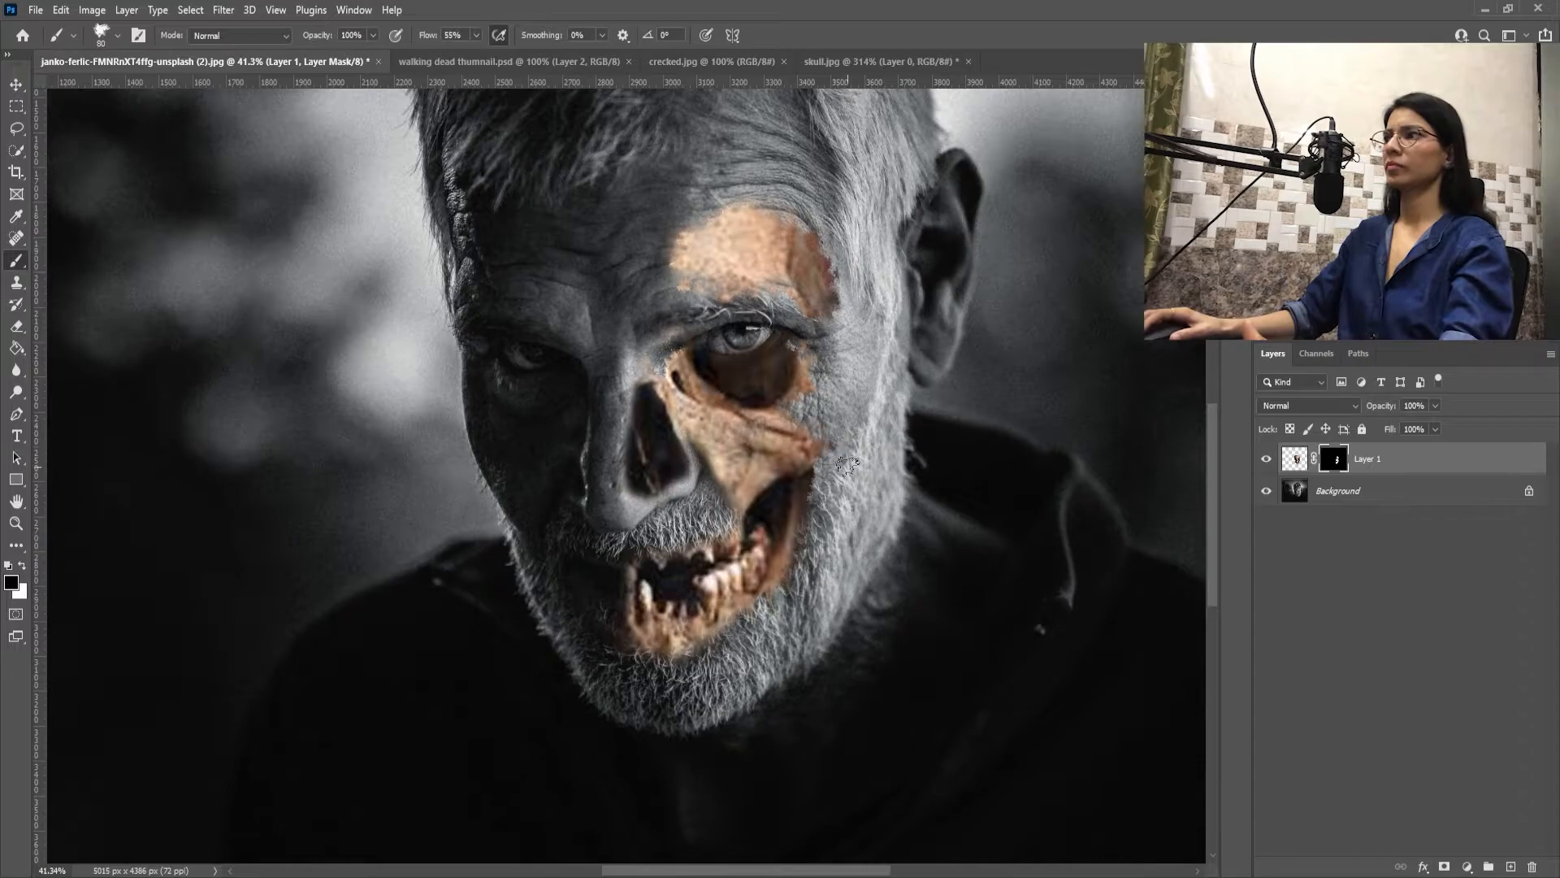
scroll(778, 343, "down", 1)
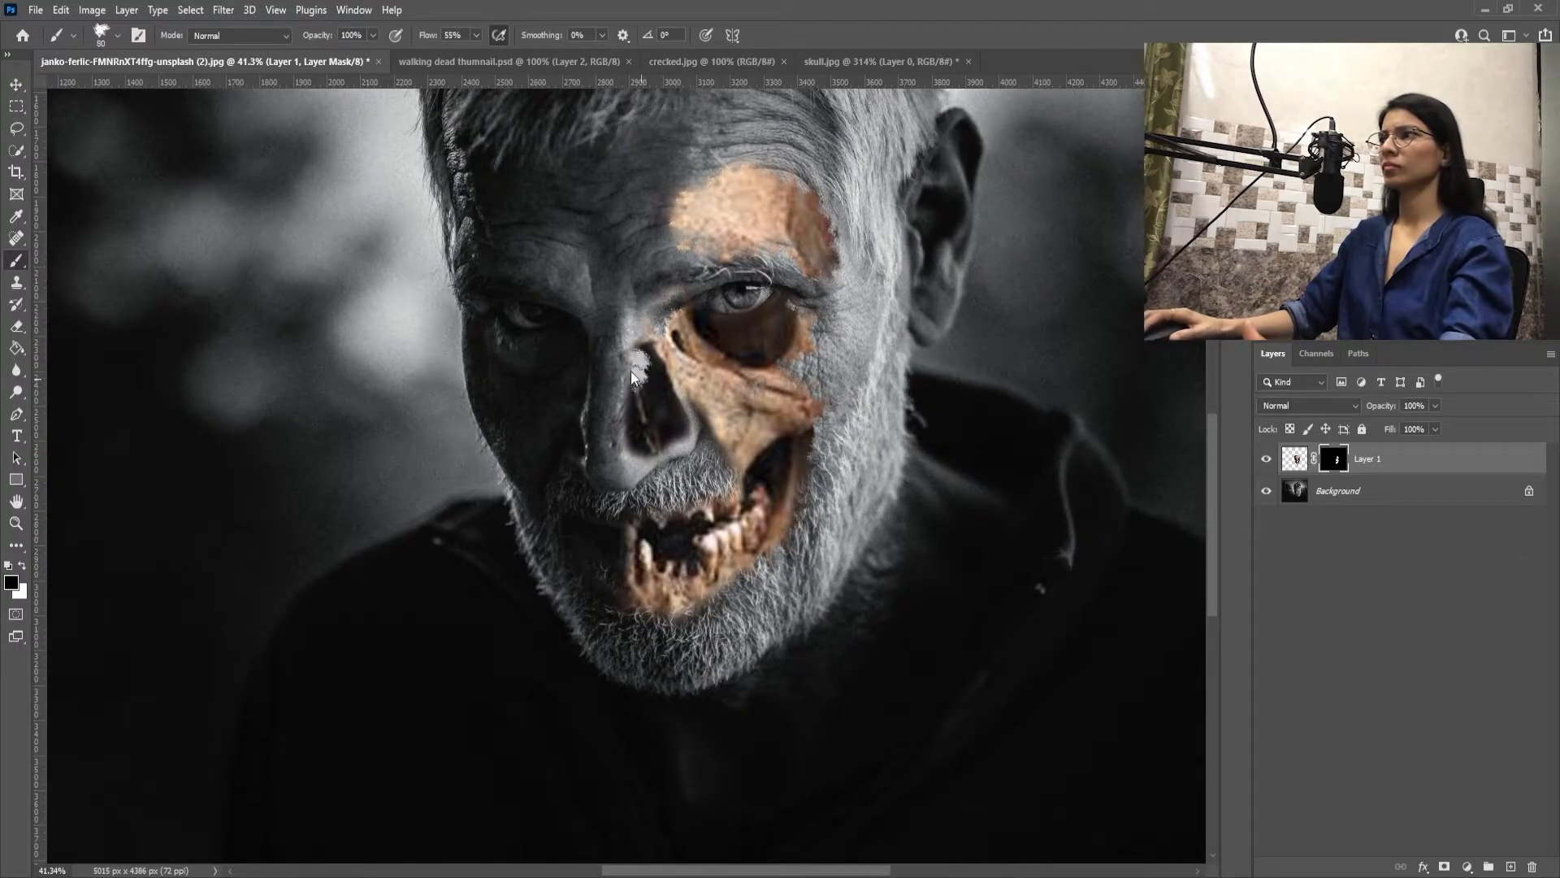
left_click_drag(632, 421, 634, 445)
key("ctrl+z")
key("ctrl+z")
key("ctrl+z")
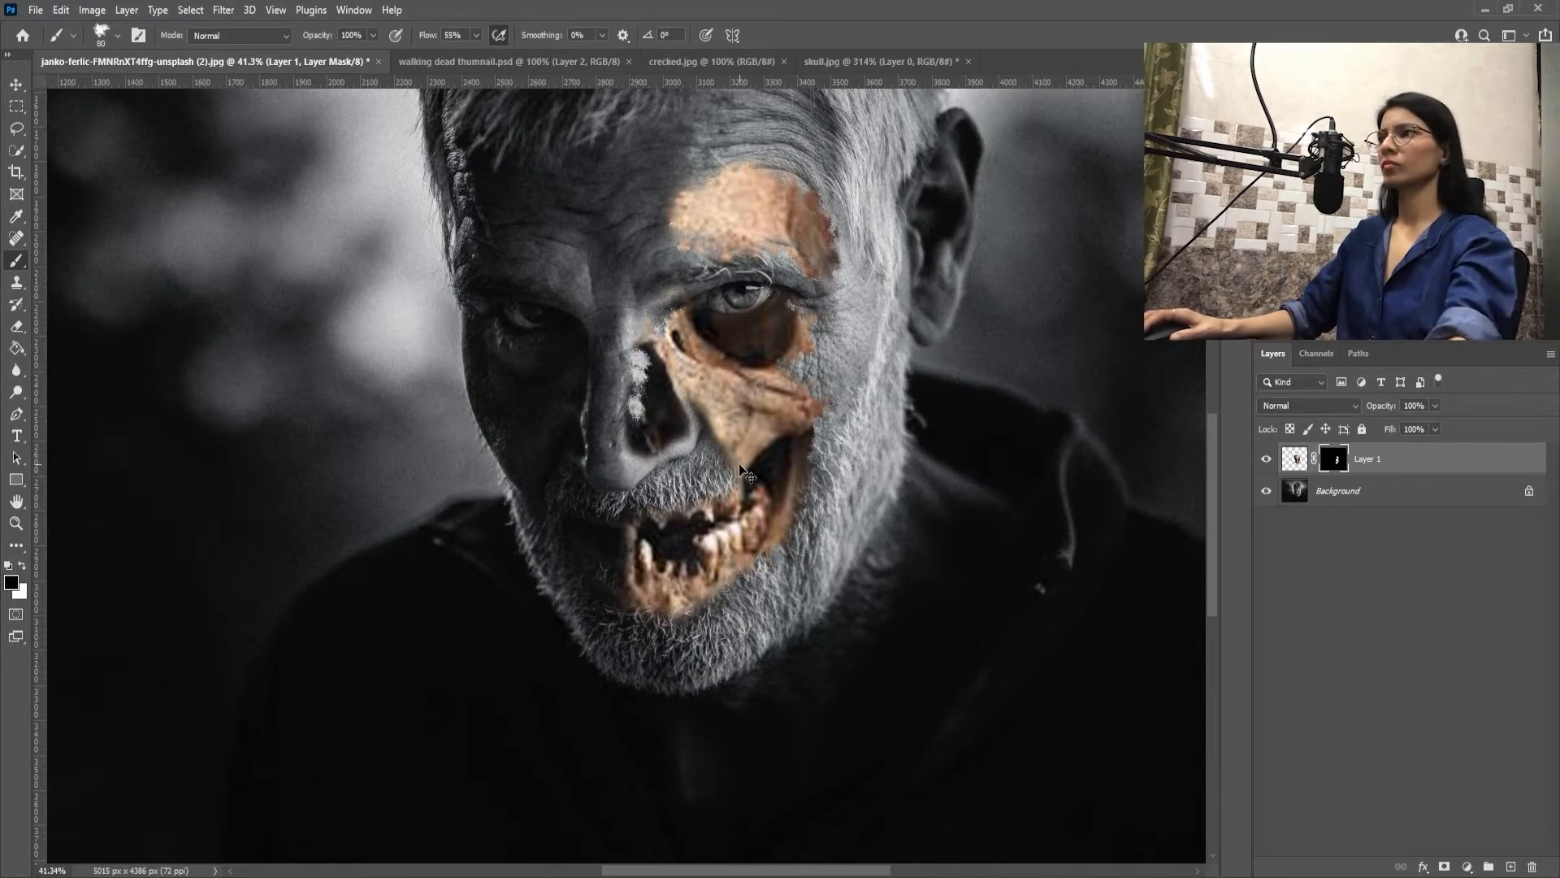
Step: Roughen the nose cavity's edge with white and the forehead patch's edge with black on the skull layer's mask
left_click(23, 569)
left_click_drag(625, 362, 633, 459)
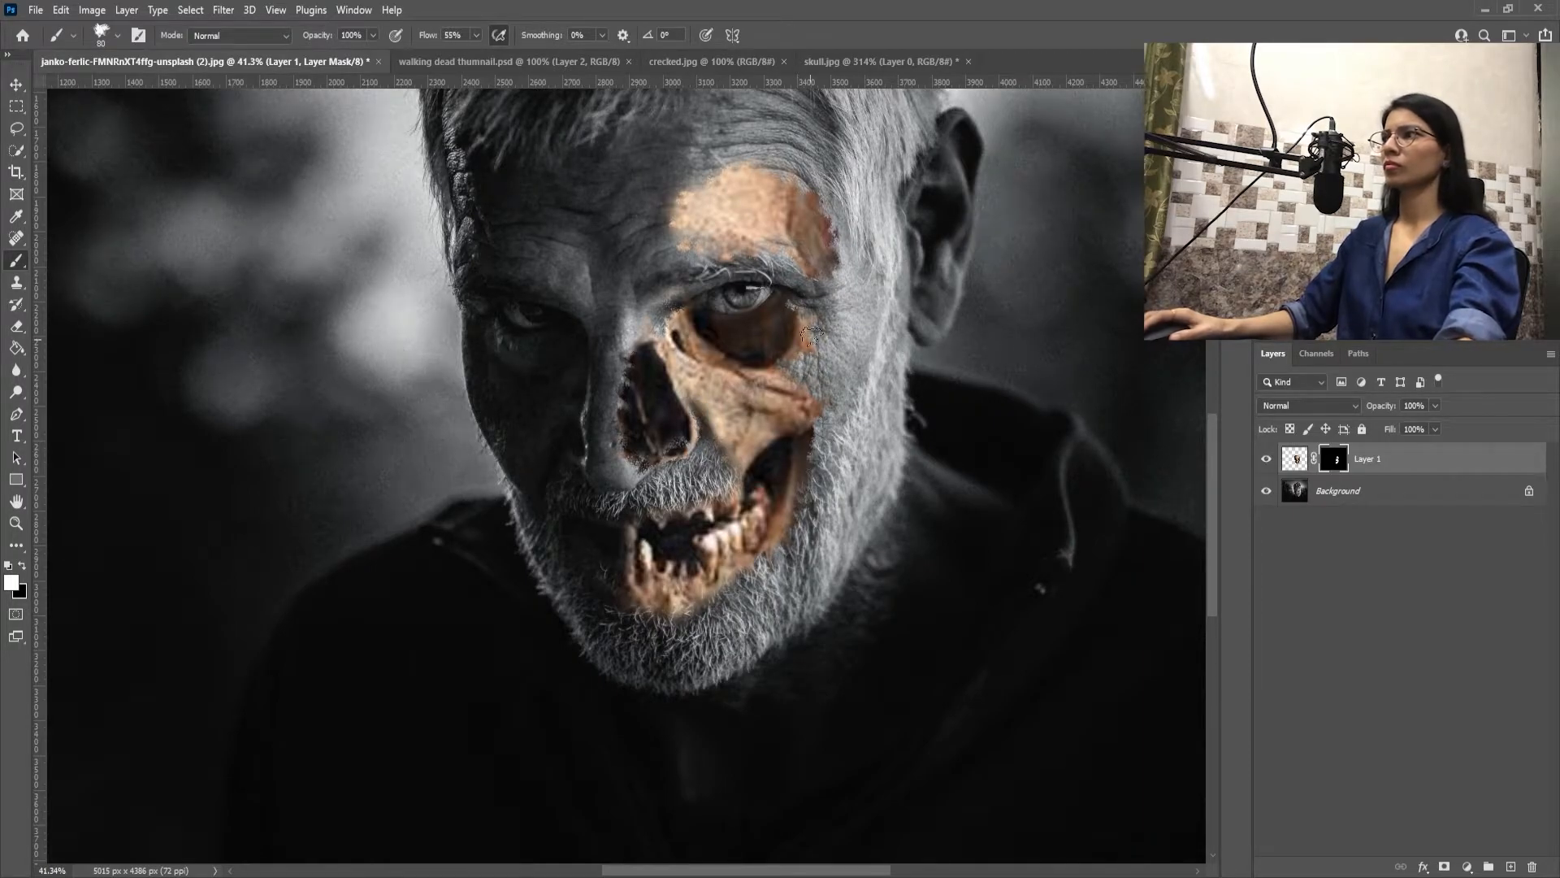
key("x")
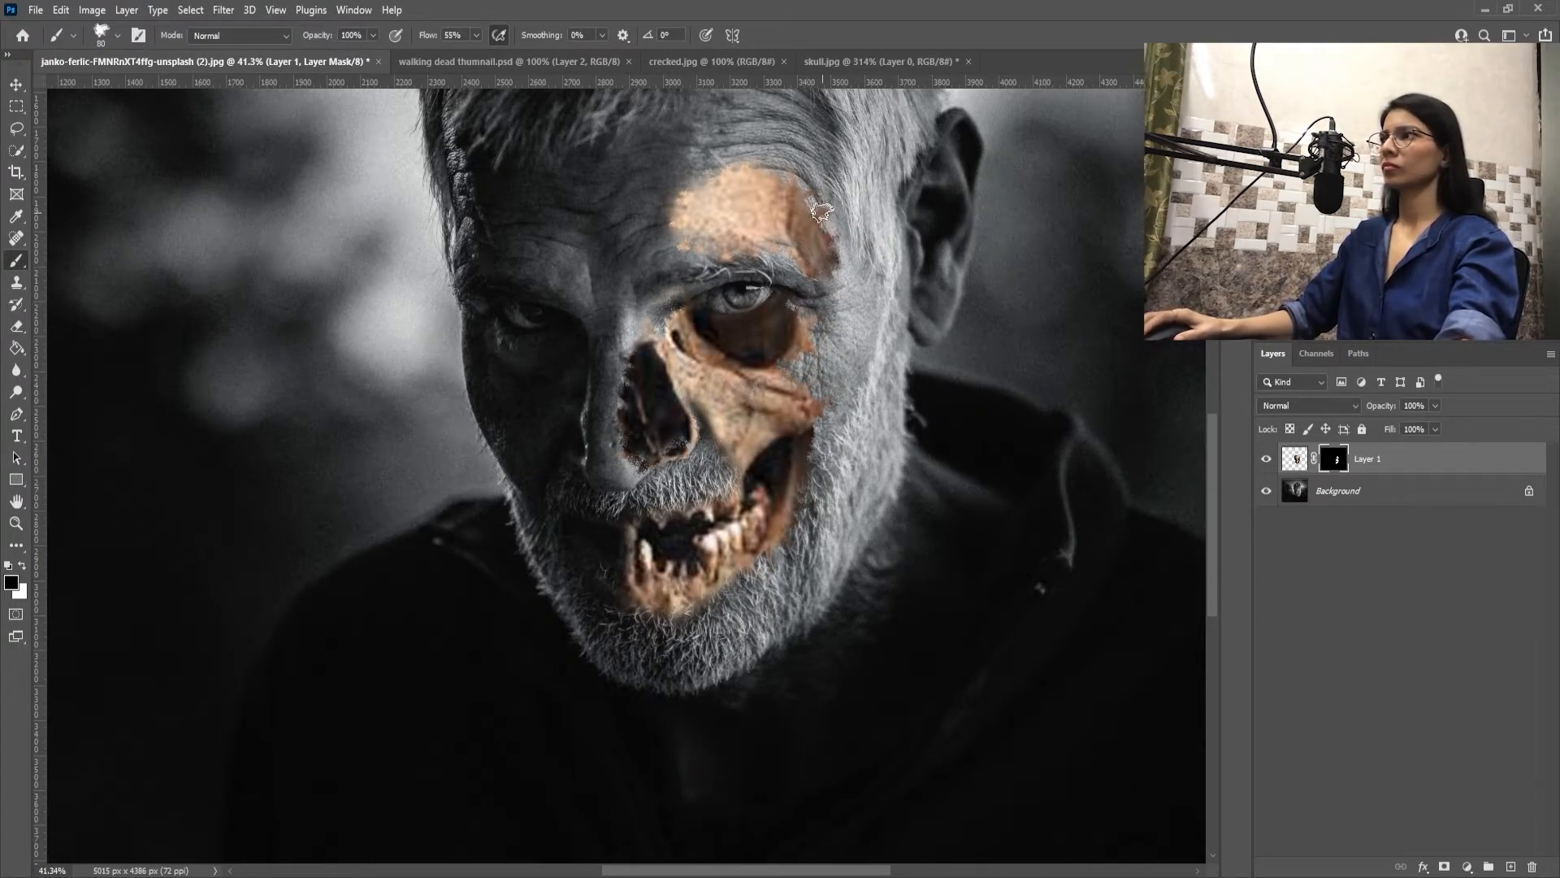
mouse_move(773, 173)
left_mouse_down()
mouse_move(738, 176)
mouse_move(799, 184)
mouse_move(719, 177)
mouse_move(659, 224)
mouse_move(707, 197)
mouse_move(689, 246)
left_mouse_up()
left_click_drag(696, 194, 740, 165)
scroll(543, 689, "down", 3)
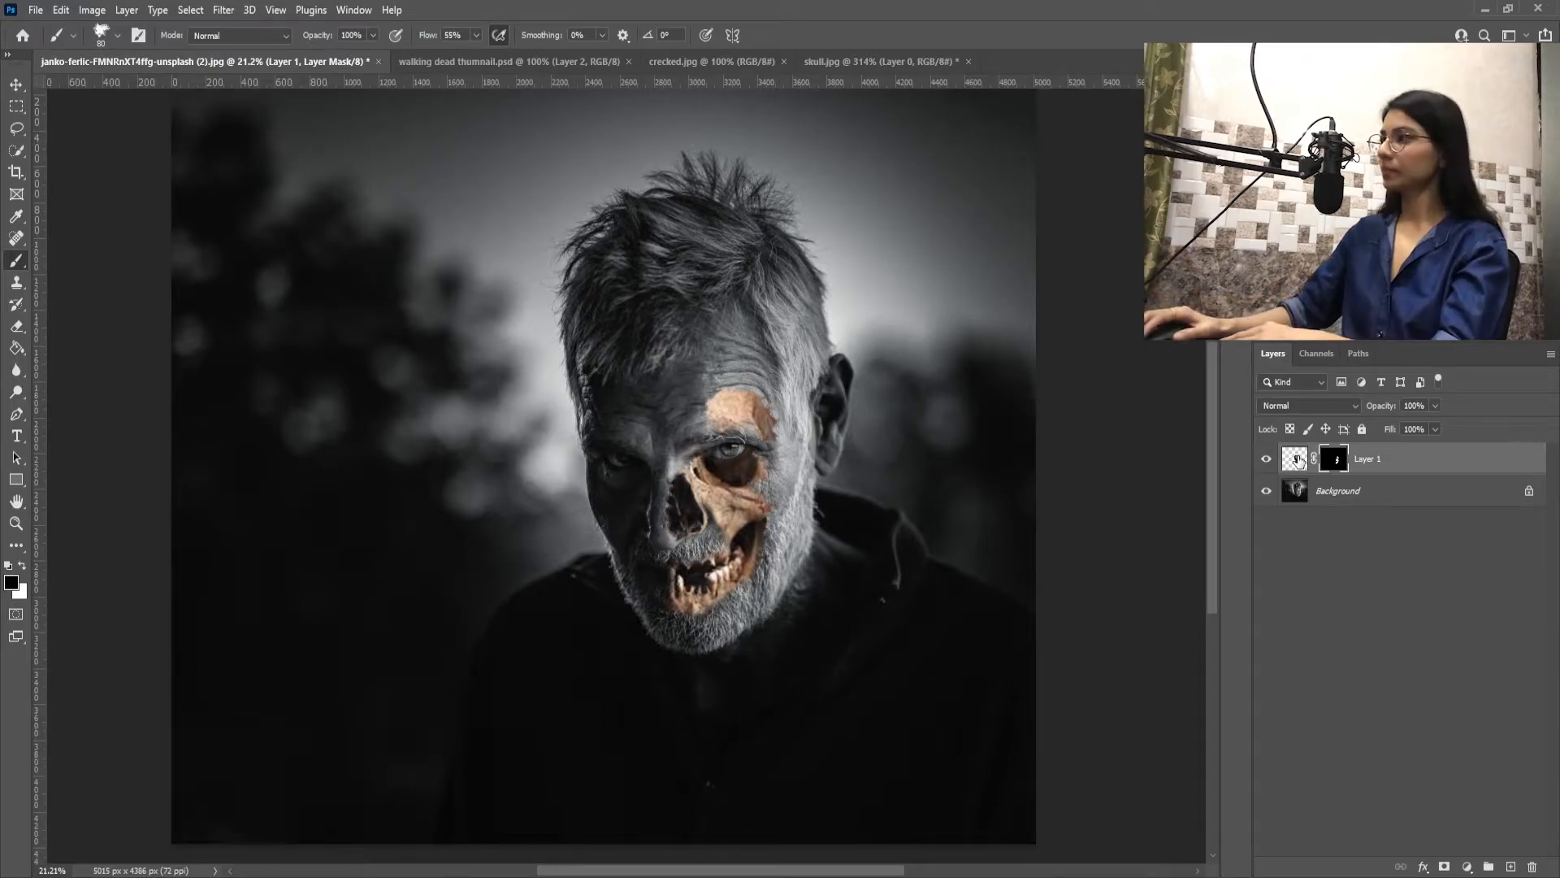
Step: Add a black Multiply inner shadow to the skull layer and adjust its opacity and size
double_click(1298, 460)
left_click(975, 297)
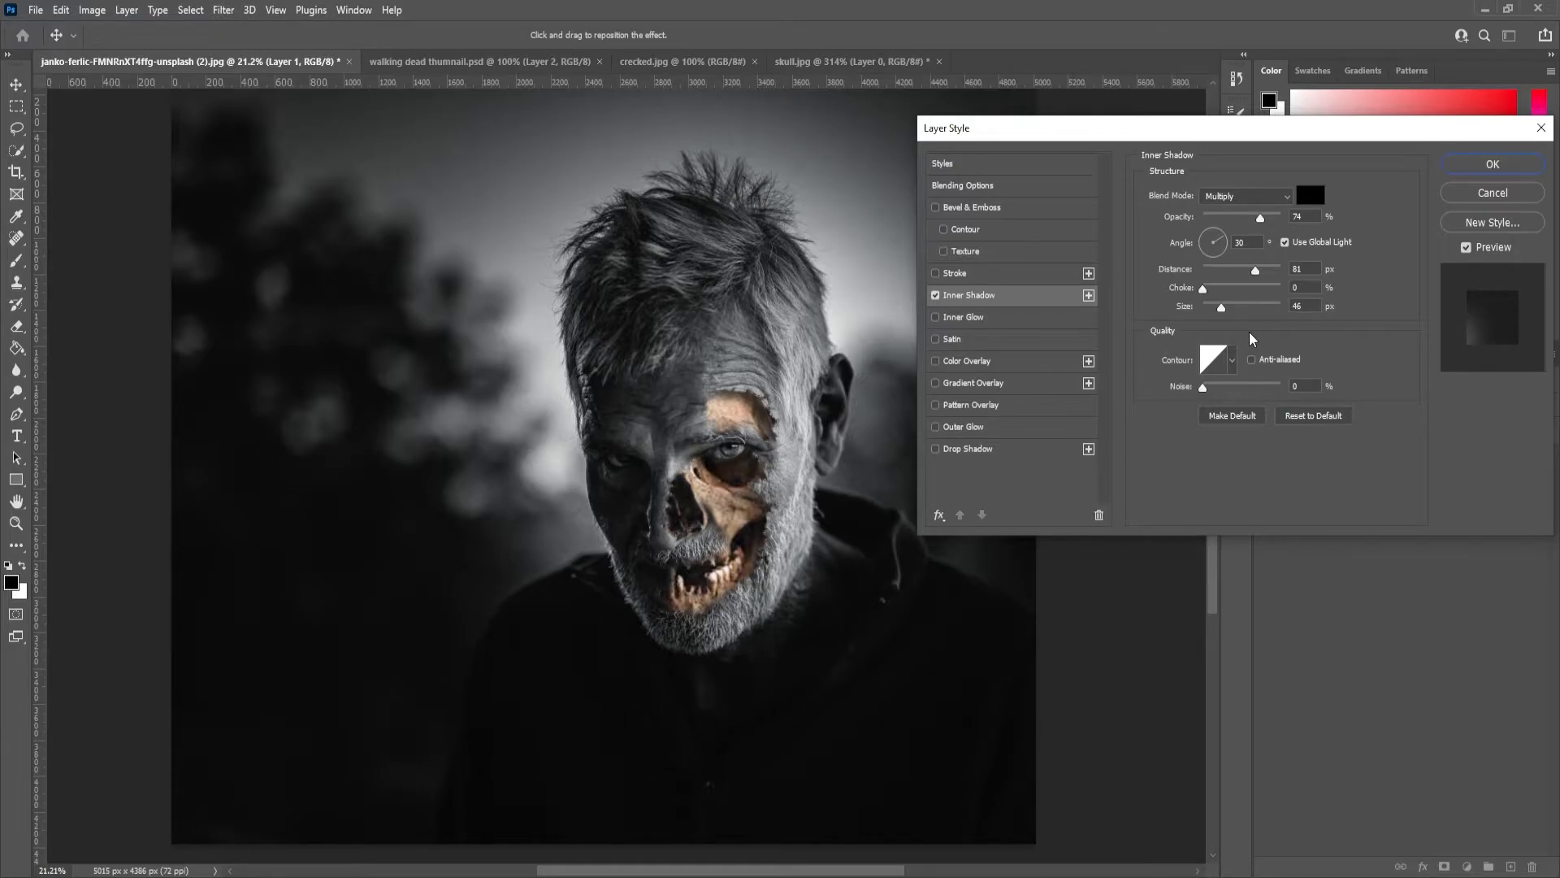
left_click_drag(1252, 223, 1200, 294)
mouse_move(1222, 308)
left_mouse_down()
mouse_move(1251, 330)
mouse_move(1219, 335)
left_mouse_up()
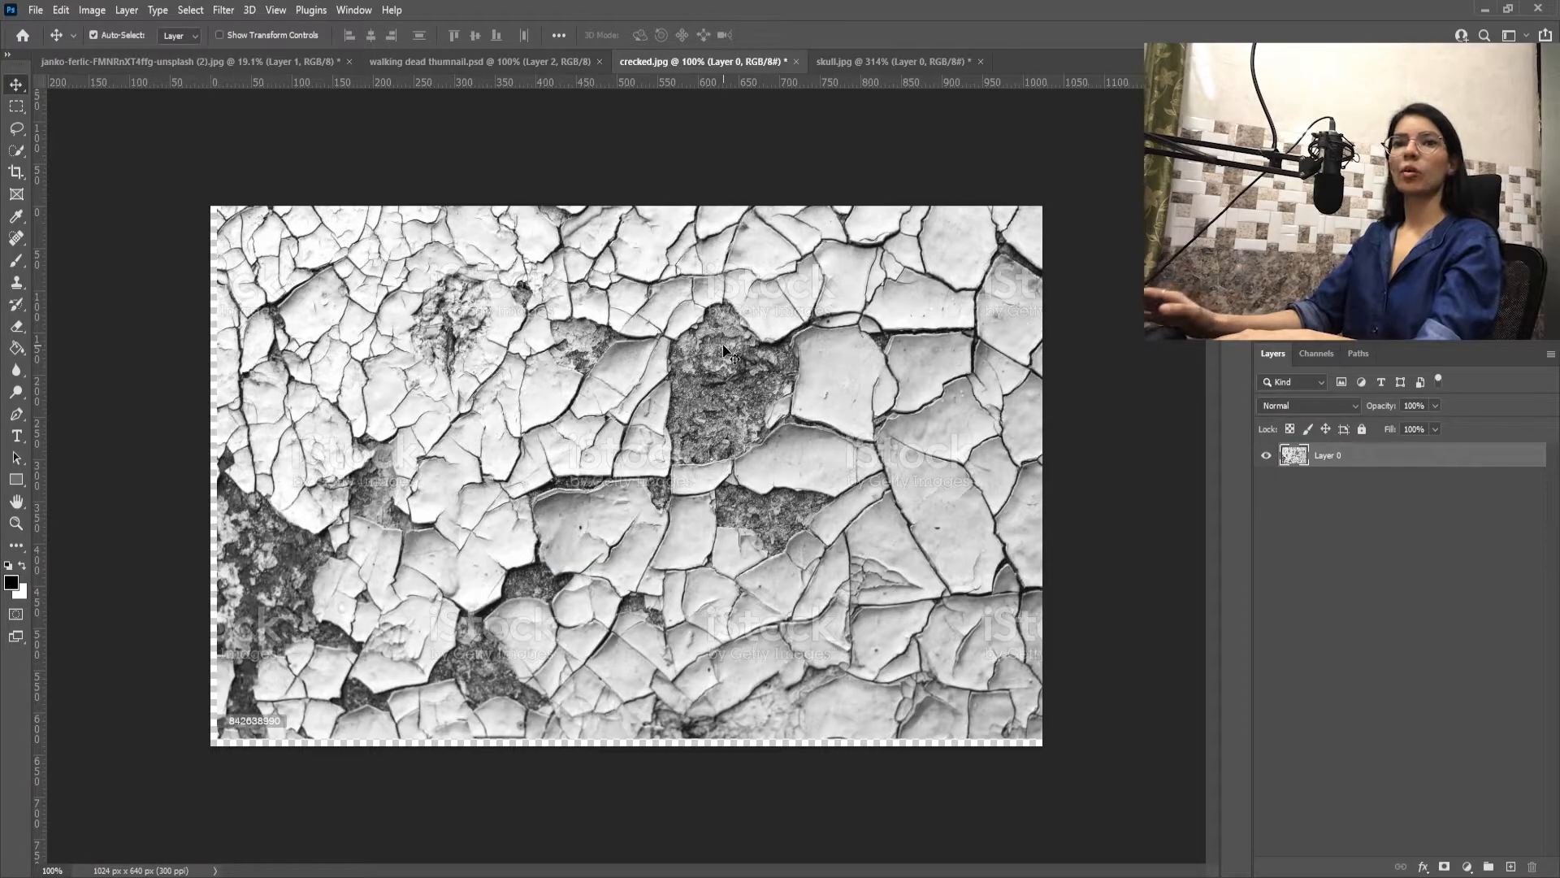
Step: Copy the cracked-paint texture into the portrait and enlarge it to cover the man's forehead
left_click_drag(725, 354, 685, 396)
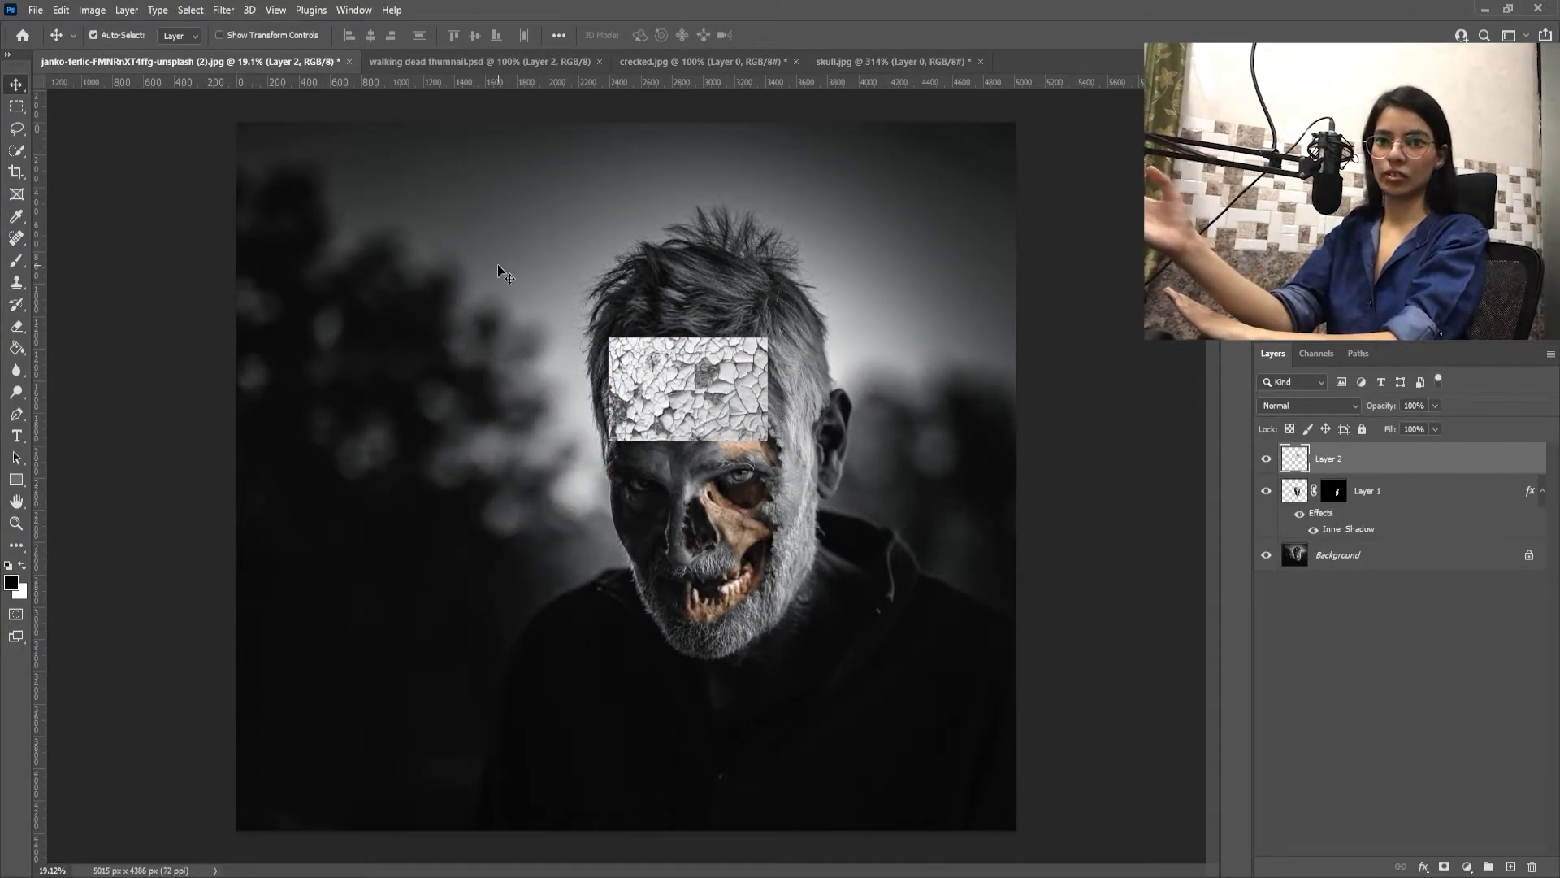
key("ctrl+t")
left_click_drag(767, 340, 893, 260)
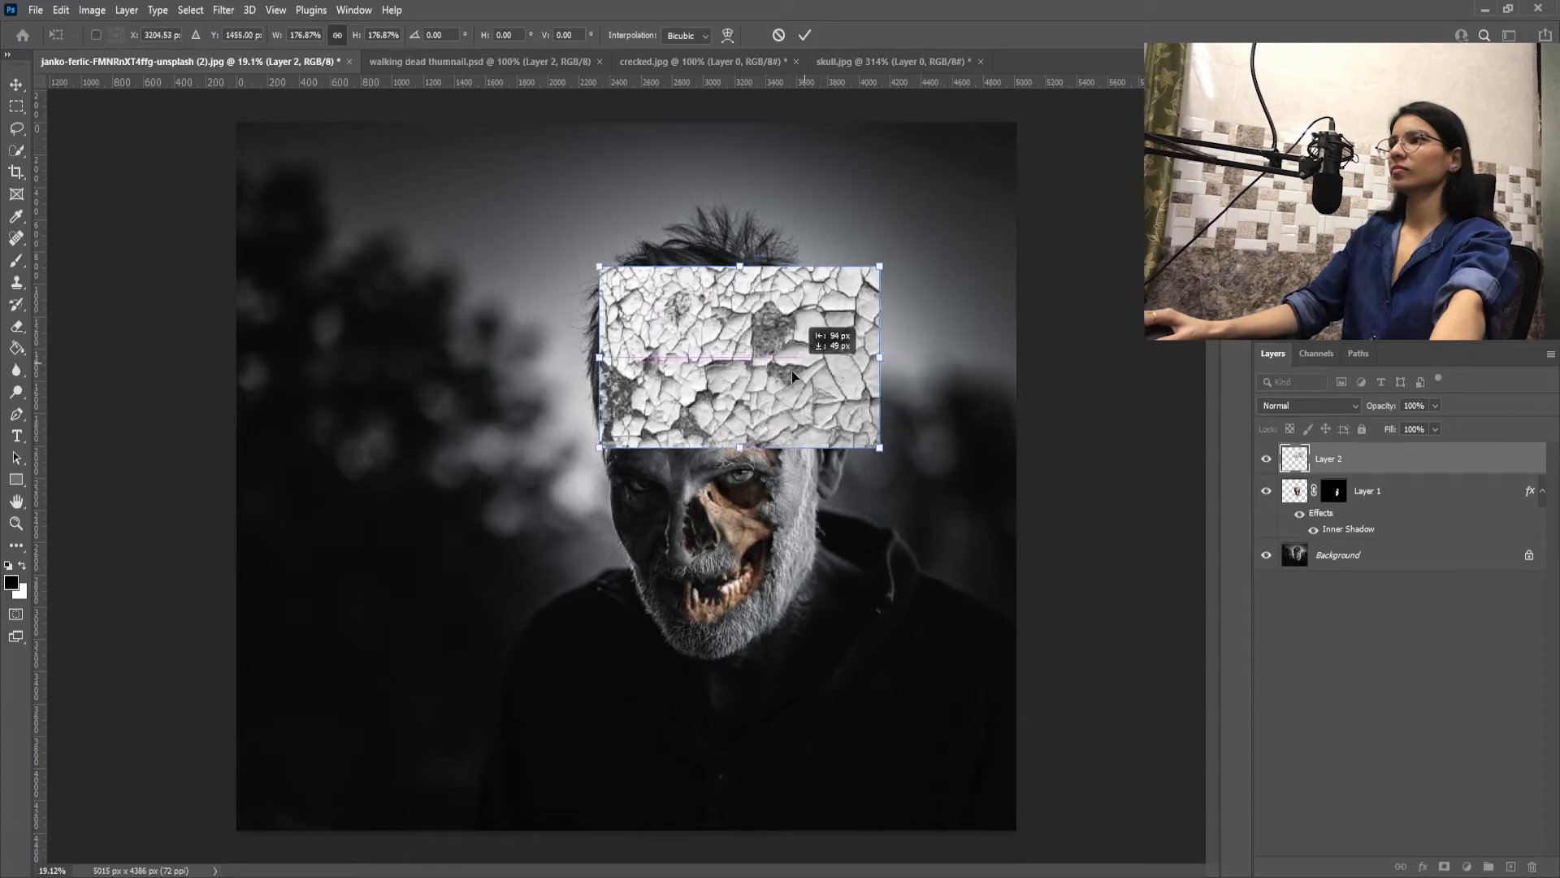
key("Return")
Step: Set the cracked texture's blend mode to Linear Burn and erase its outer edges around the forehead
left_click(1309, 405)
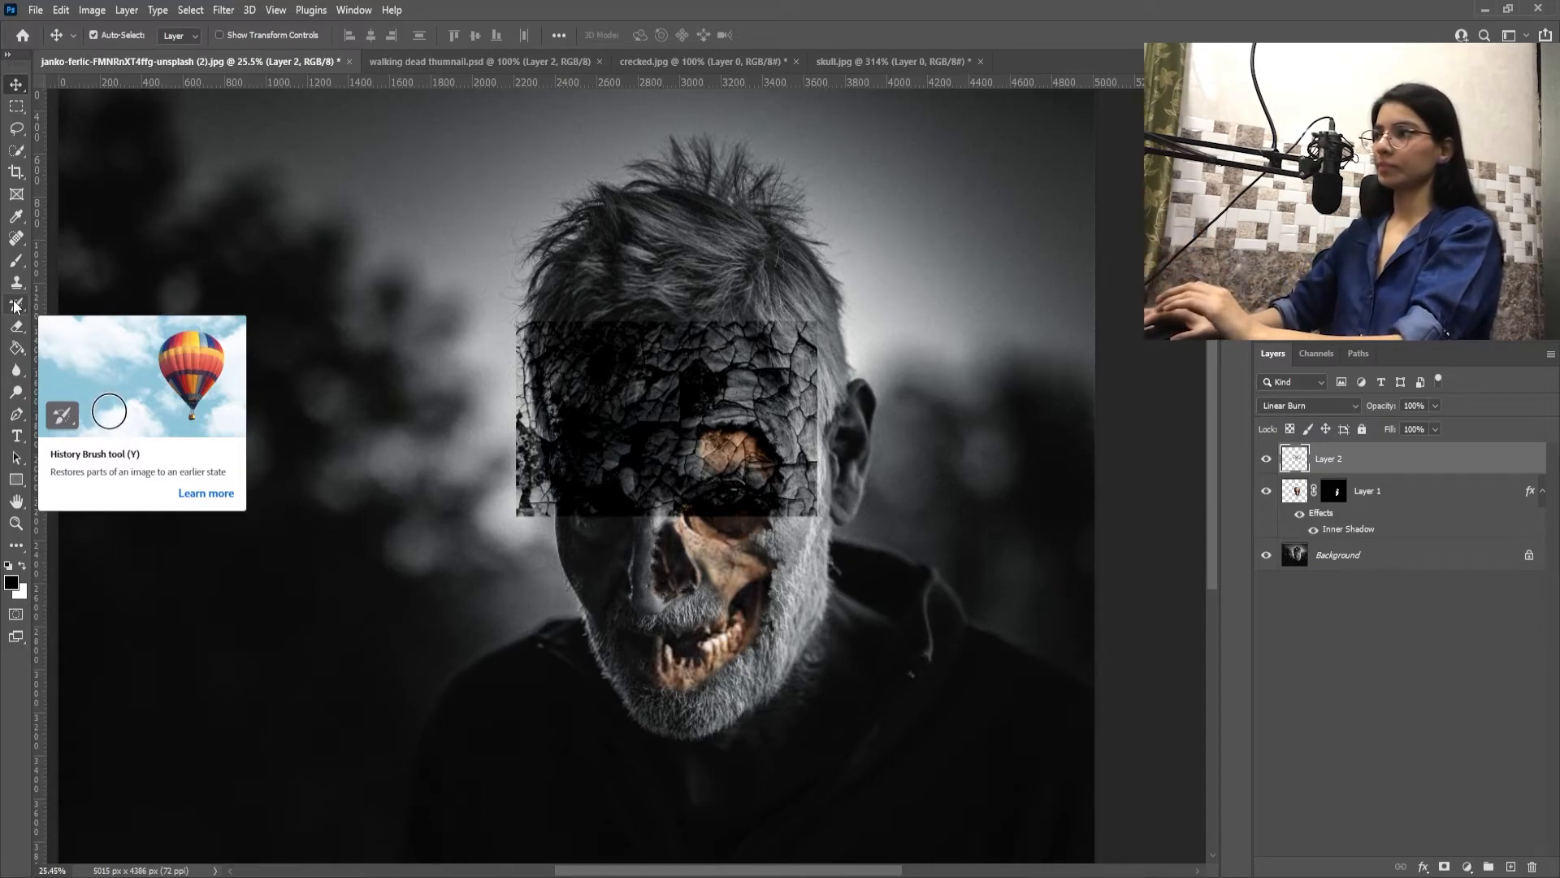
left_click(17, 326)
left_click_drag(816, 333, 815, 516)
mouse_move(524, 370)
left_mouse_down()
mouse_move(528, 479)
mouse_move(606, 338)
mouse_move(698, 339)
left_mouse_up()
Step: Lower the cracked texture's opacity to 55% and erase it outside the head and over the exposed skull and eye
left_click(1434, 407)
left_click_drag(1434, 424, 1401, 423)
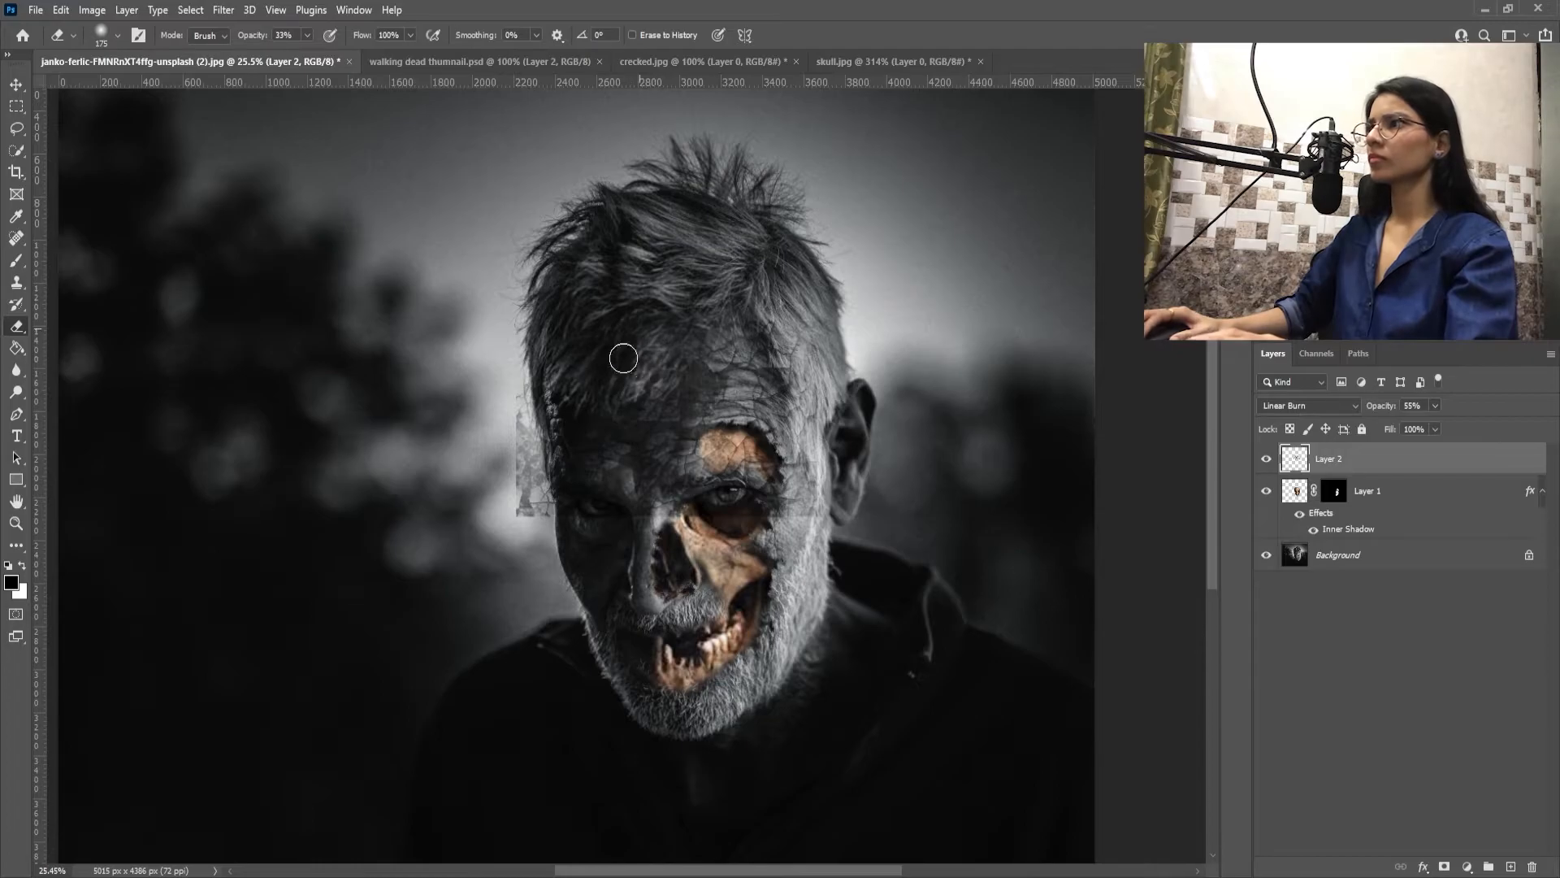
mouse_move(500, 426)
left_mouse_down()
mouse_move(535, 513)
mouse_move(615, 523)
mouse_move(520, 423)
left_mouse_up()
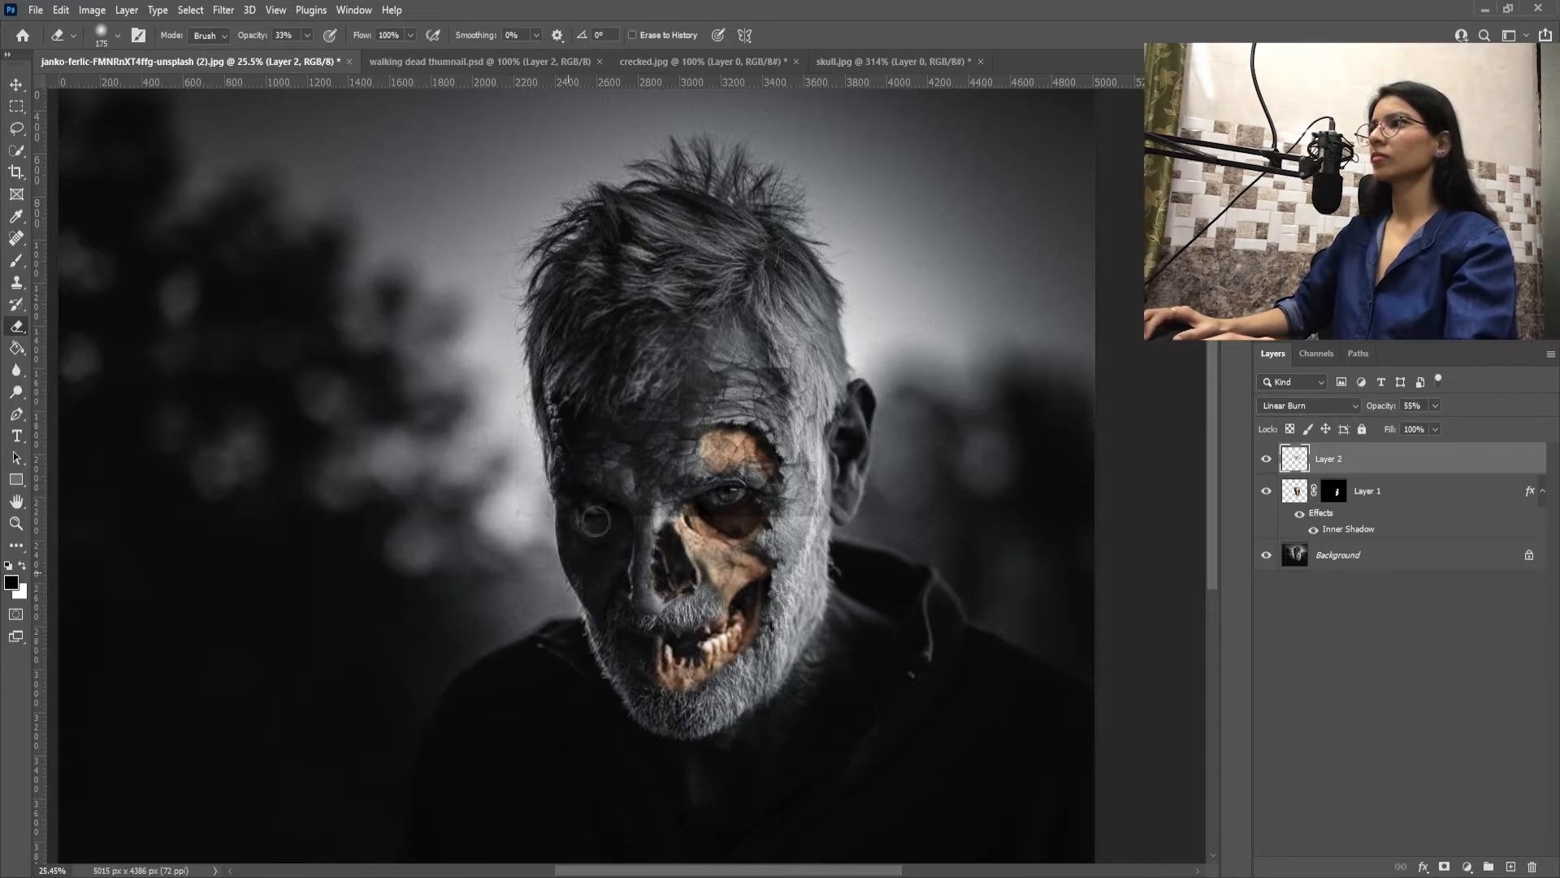
mouse_move(727, 457)
left_mouse_down()
mouse_move(765, 468)
mouse_move(730, 434)
mouse_move(738, 488)
mouse_move(684, 514)
mouse_move(748, 511)
left_mouse_up()
left_click_drag(783, 366, 799, 390)
Step: Raise the cracked texture to full opacity to erase more of it on the face, then set its opacity to 80%
left_click(1435, 405)
left_click_drag(1435, 424, 1469, 424)
left_click(697, 394)
mouse_move(697, 394)
left_mouse_down()
mouse_move(648, 445)
mouse_move(695, 393)
left_mouse_up()
scroll(696, 393, "up", 3)
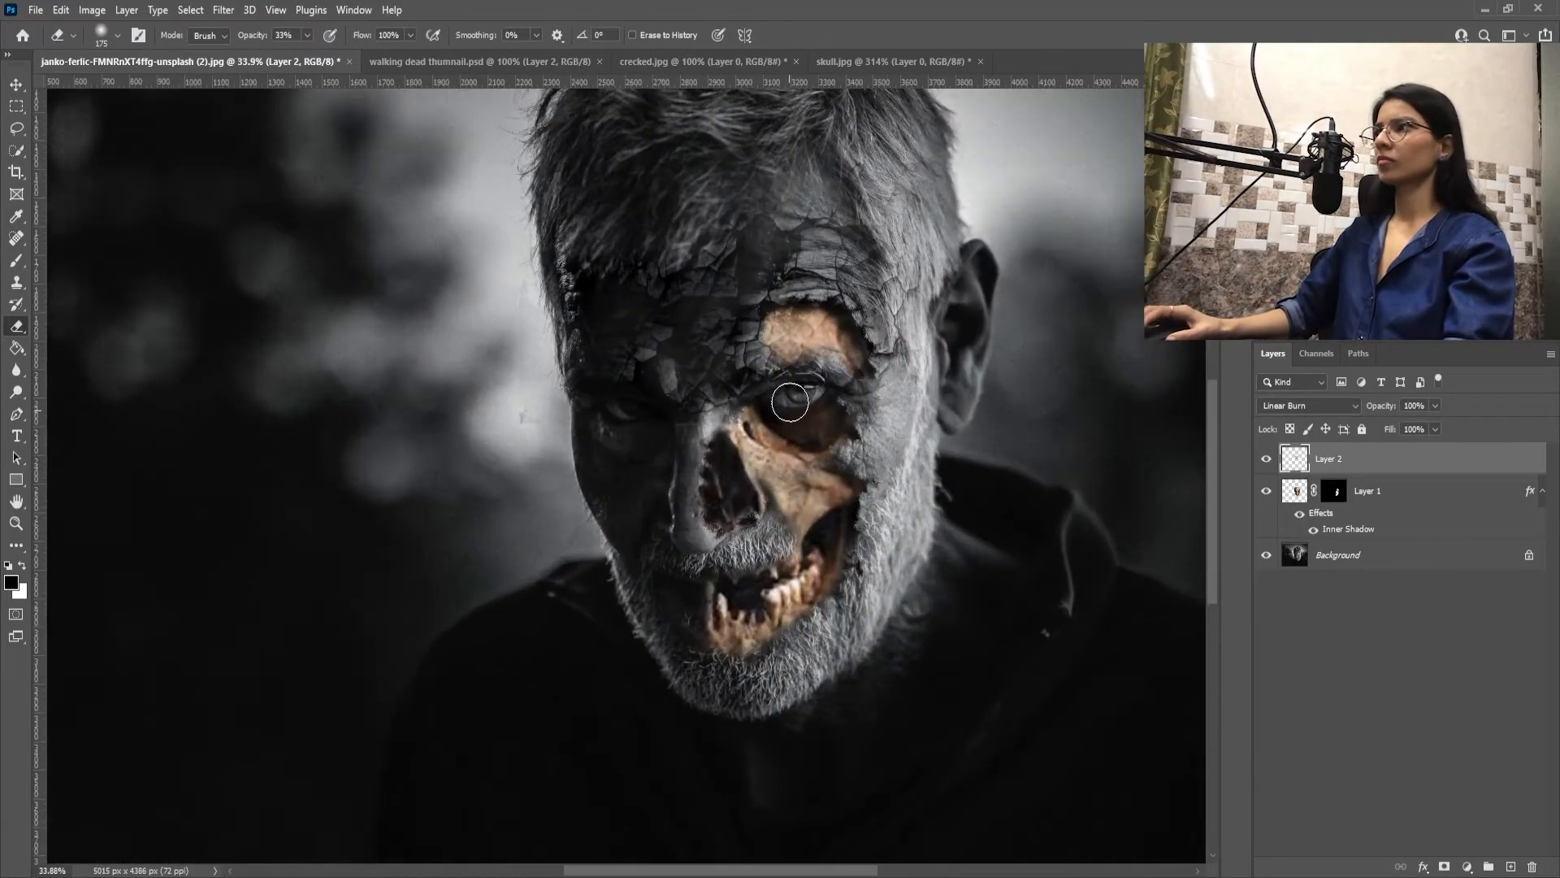
left_click(1435, 406)
left_click_drag(1473, 424, 1454, 425)
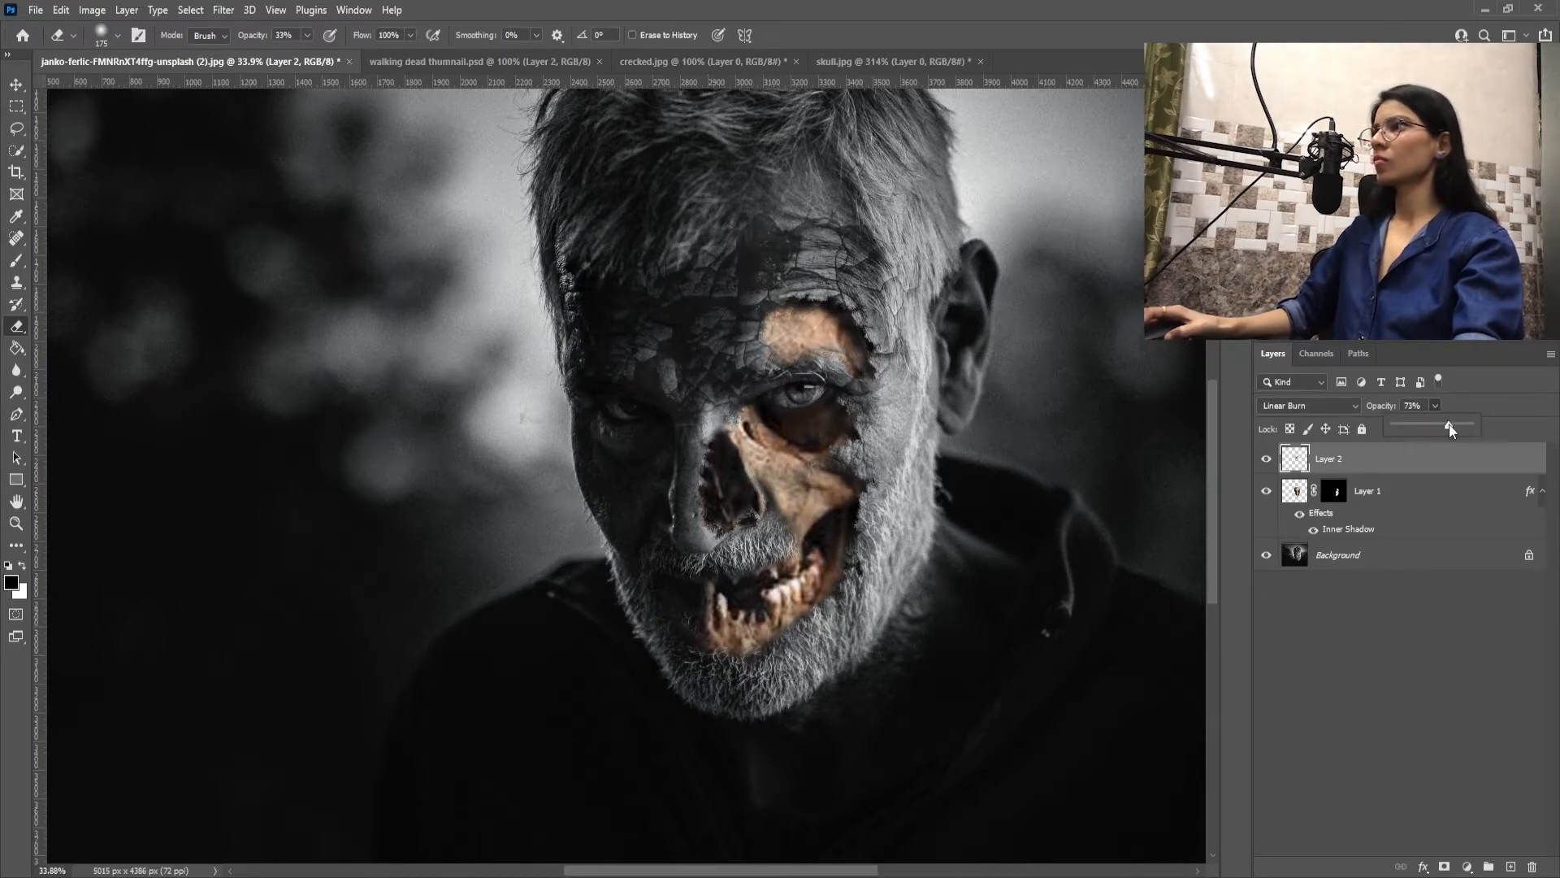
Step: Enlarge the cracked texture with Free Transform and reposition it over the forehead
key("v")
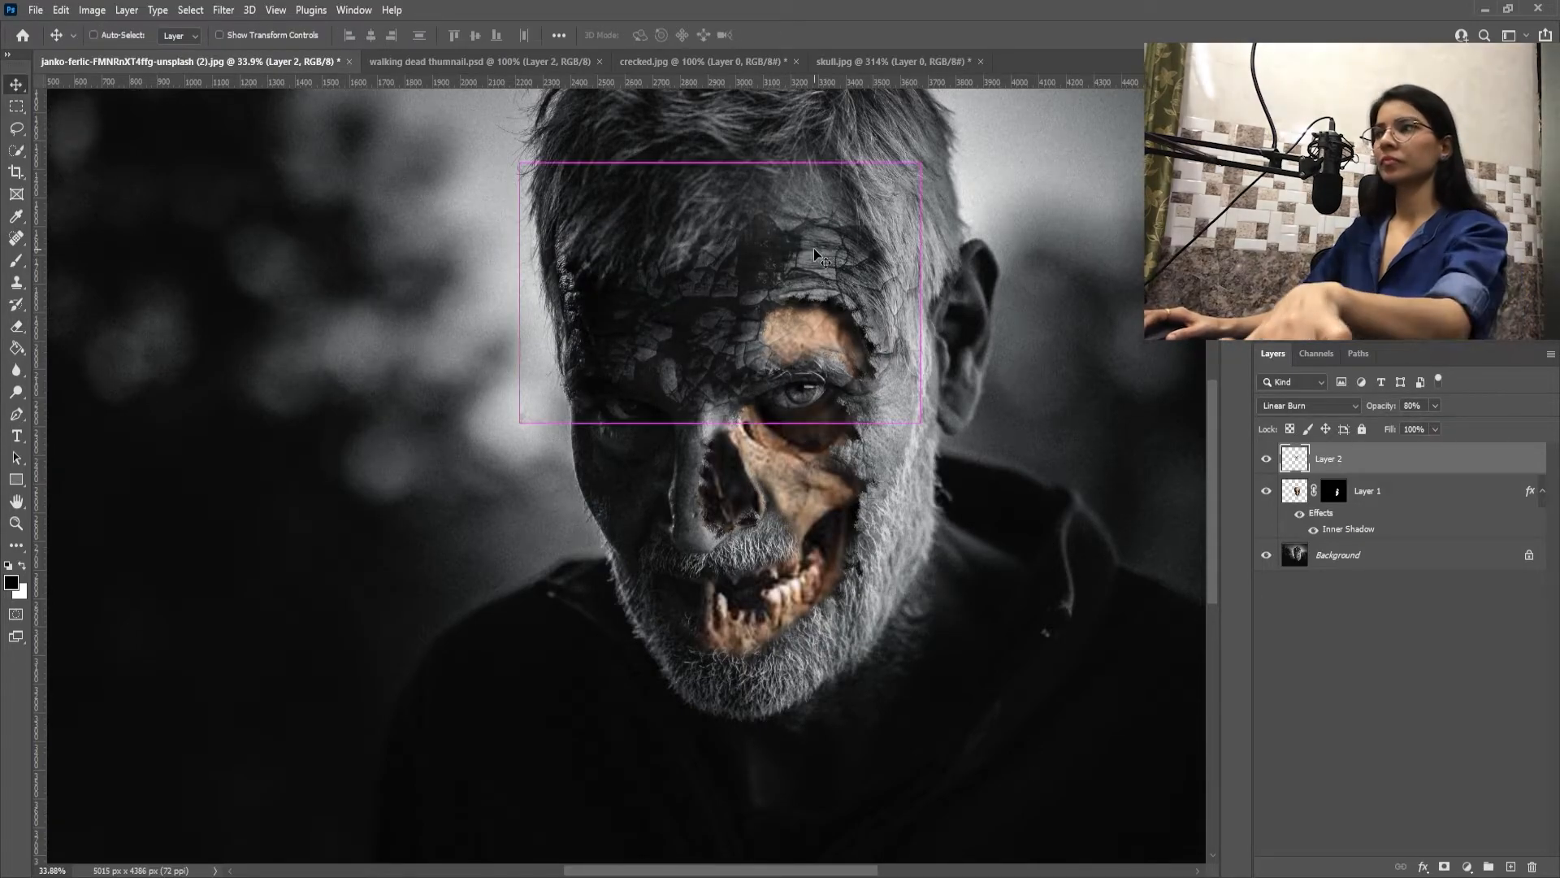
key("ctrl+t")
scroll(812, 247, "up", 1)
left_click_drag(919, 182, 1000, 133)
left_click_drag(841, 307, 832, 299)
left_click_drag(479, 193, 479, 218)
key("Return")
Step: Erase the cracked texture over the forehead's exposed bone patch and along the hairline
key("e")
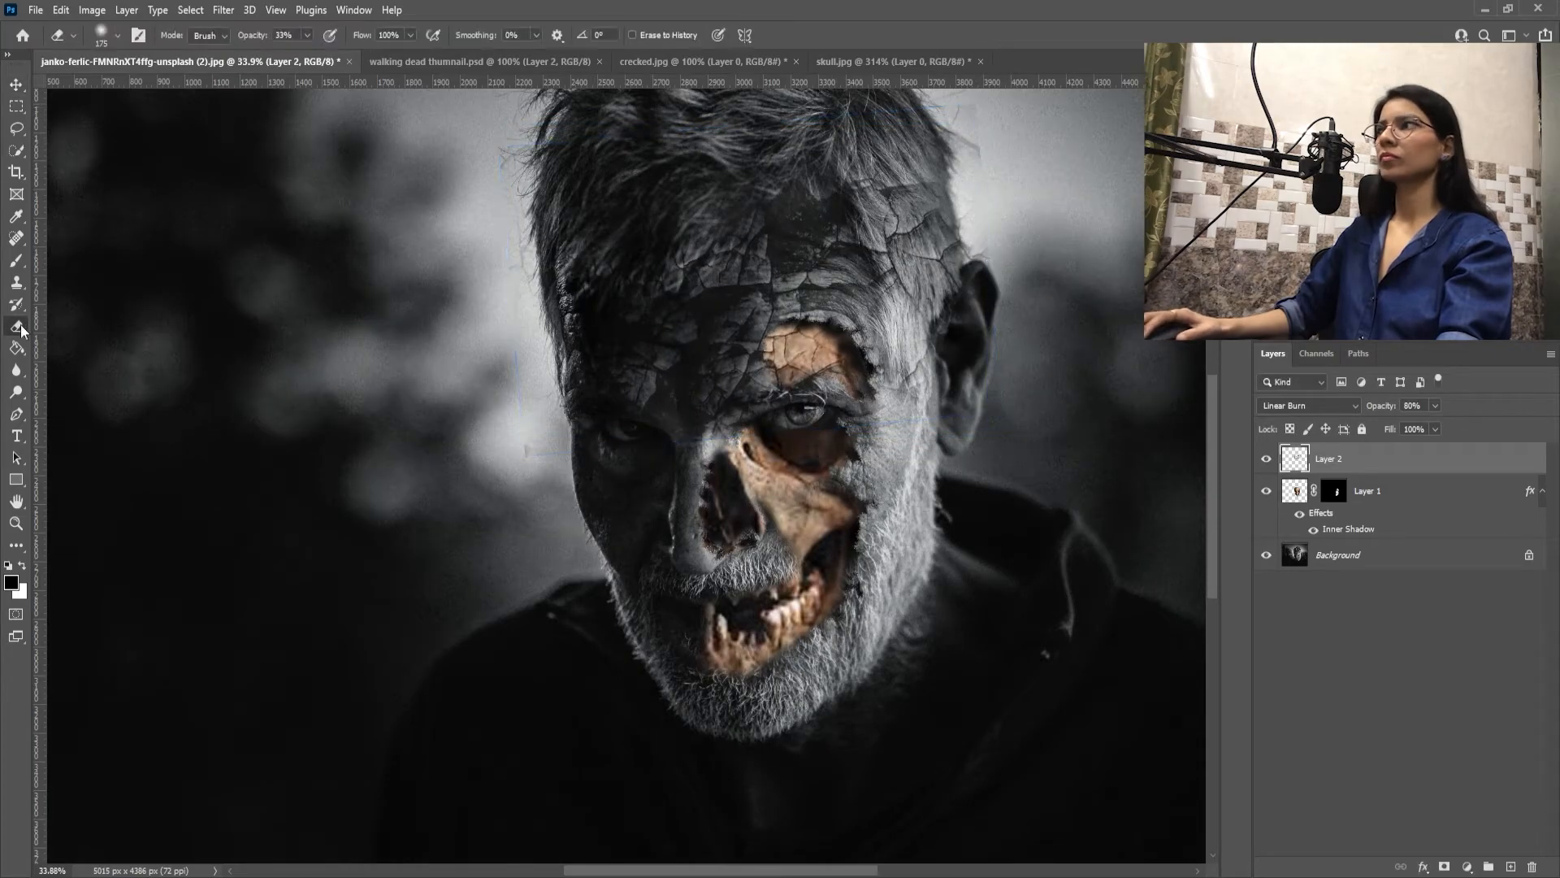
left_click_drag(823, 362, 786, 351)
mouse_move(886, 235)
left_mouse_down()
mouse_move(772, 233)
mouse_move(813, 227)
left_mouse_up()
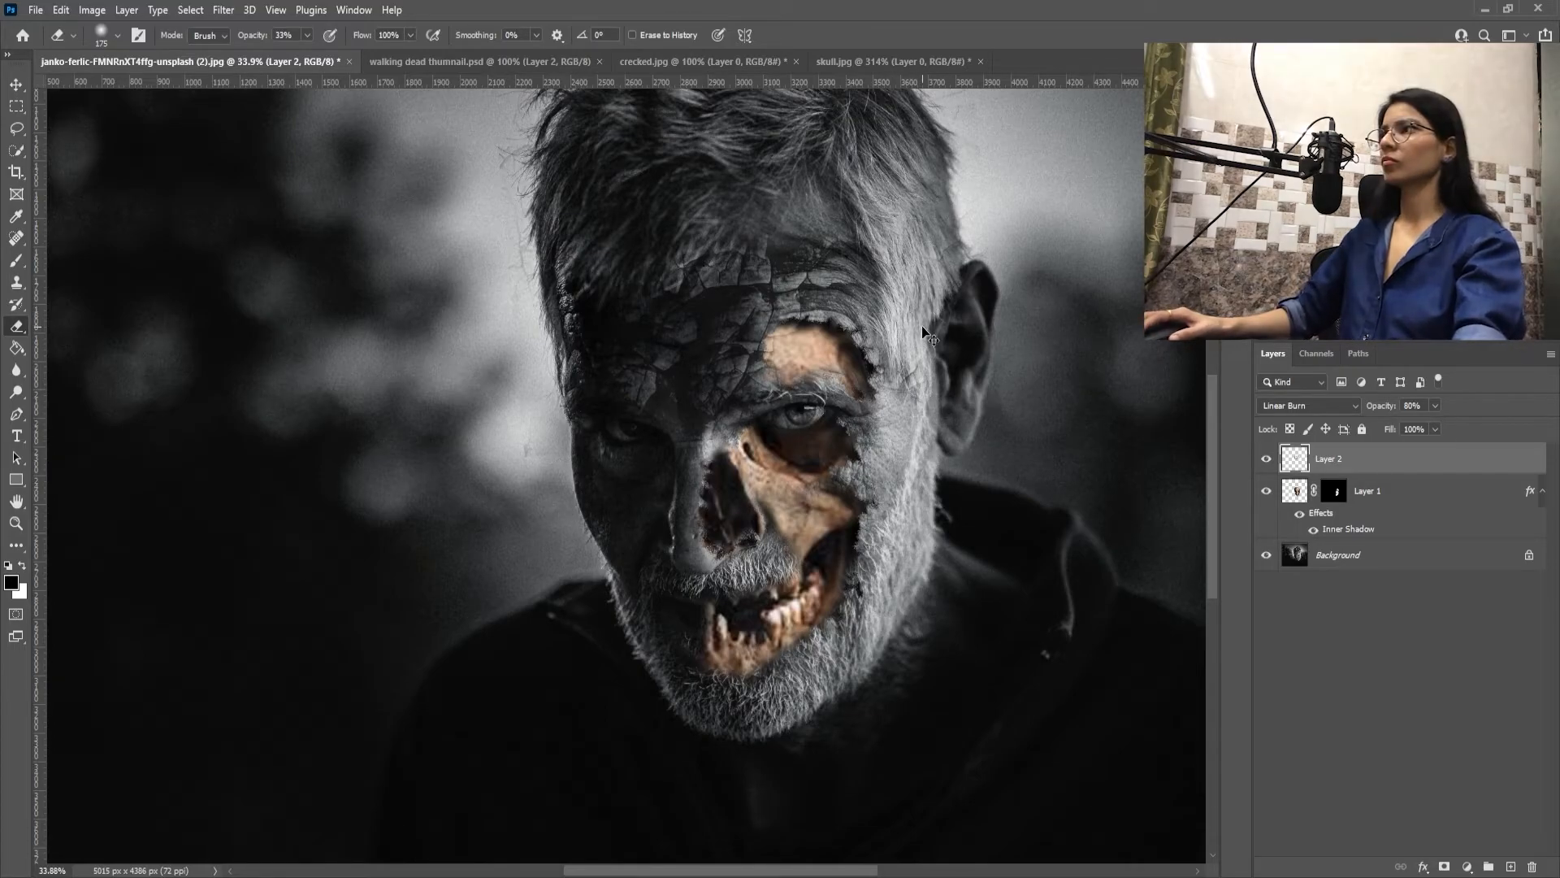
Step: Duplicate the cracked texture layer, scale it to 46.72%, rotate it about 110.5°, and place it over the cheek beside the exposed eye socket
key("v")
left_click_drag(687, 372, 797, 456)
key("ctrl+t")
left_click_drag(1130, 175, 1001, 662)
left_click_drag(918, 423, 1016, 512)
left_click_drag(1083, 738, 982, 506)
left_click_drag(906, 369, 931, 395)
left_click_drag(1060, 230, 974, 321)
left_click_drag(905, 422, 912, 469)
left_click_drag(973, 618, 949, 628)
left_click_drag(921, 511, 911, 504)
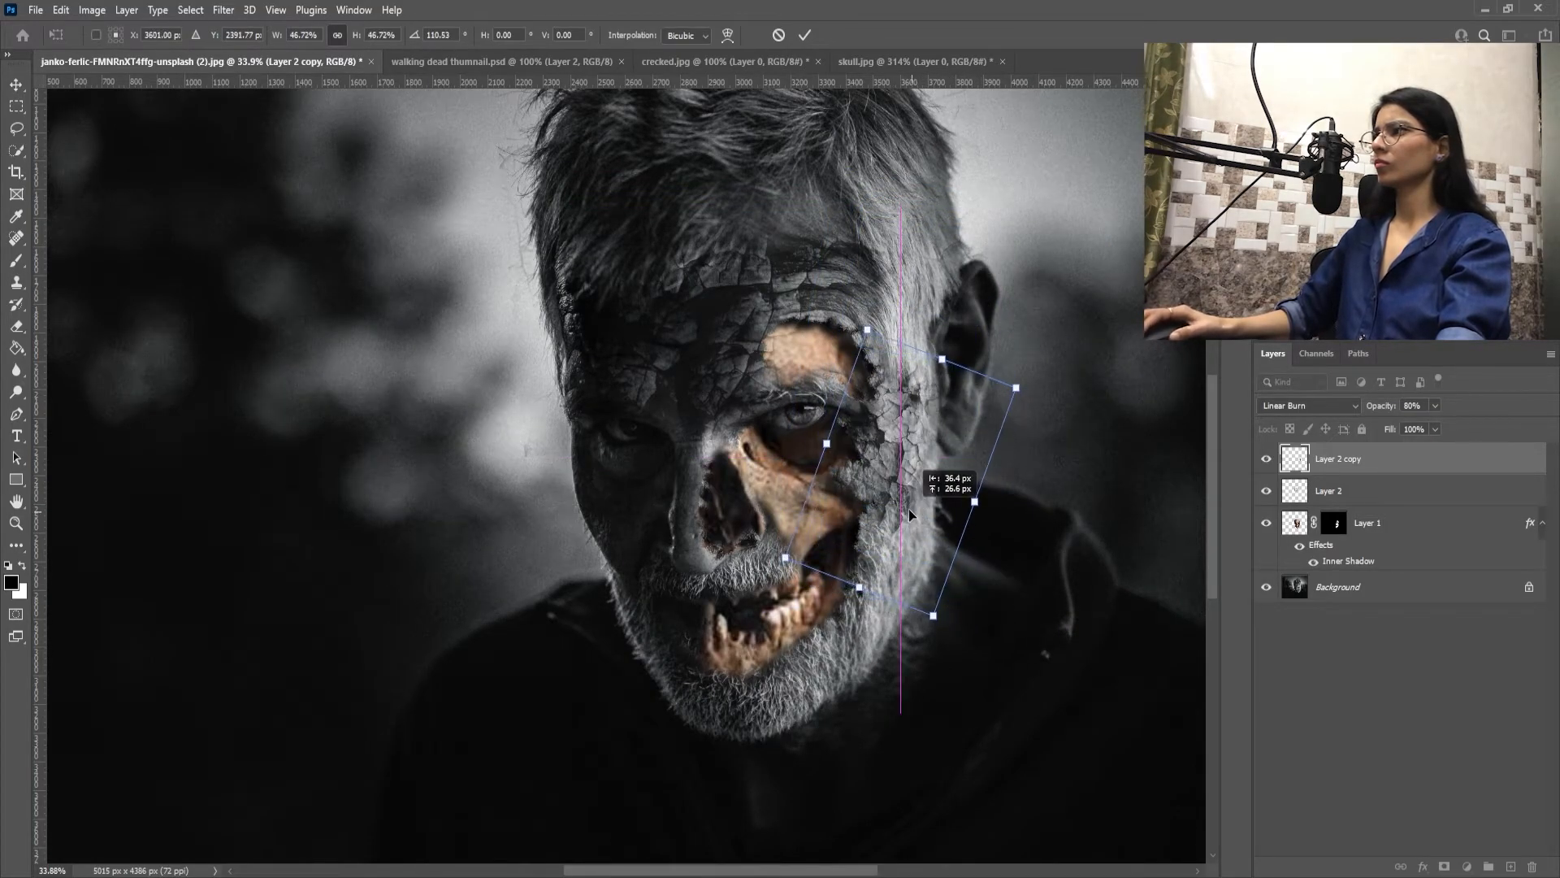
key("Return")
key("e")
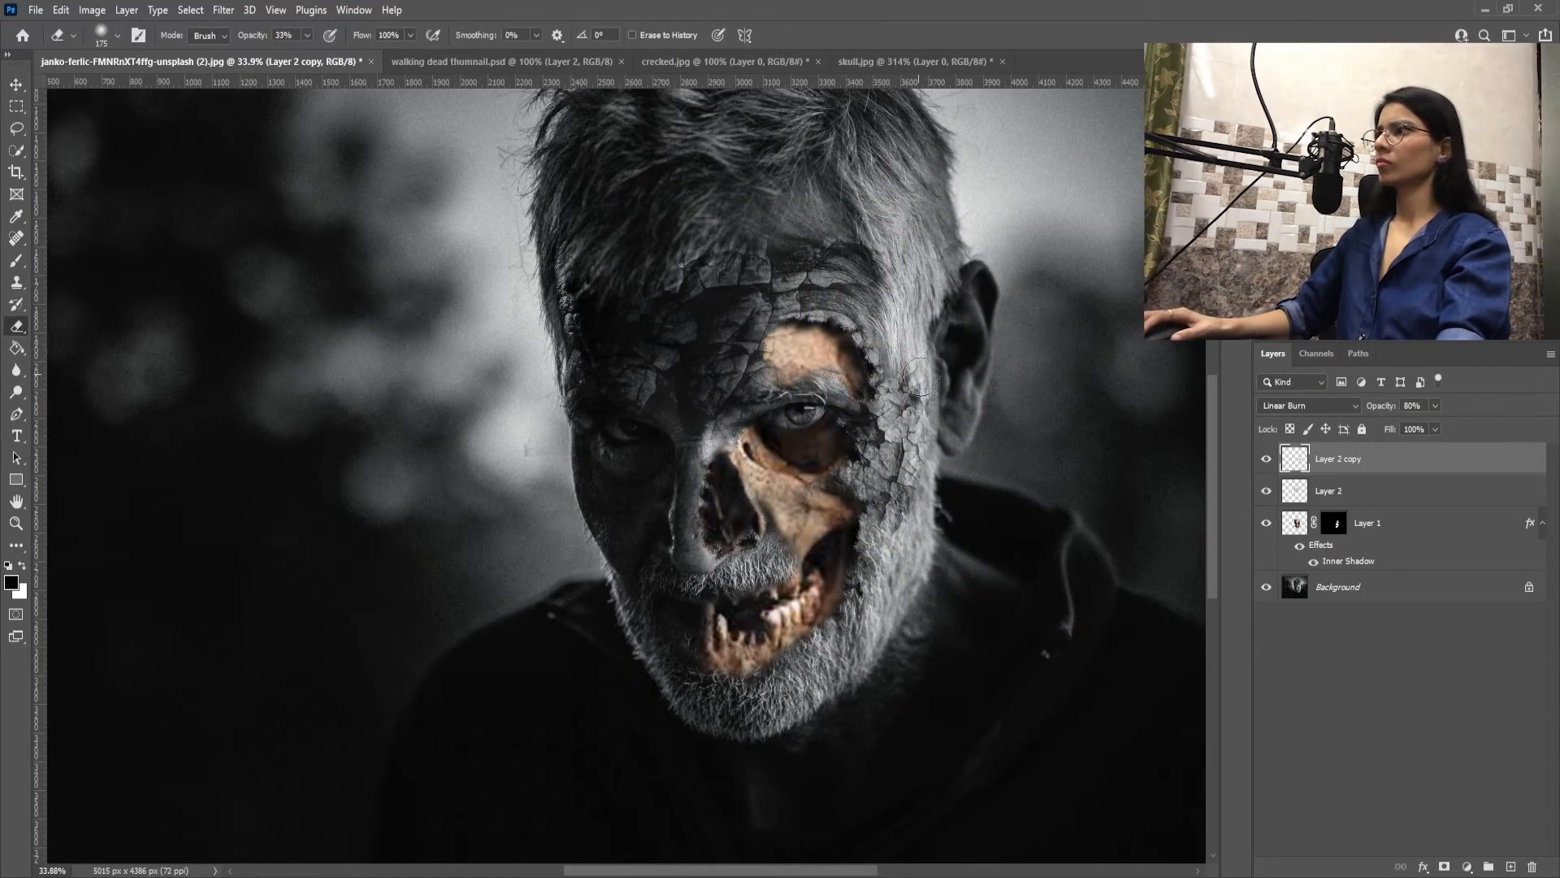
Step: Duplicate the cracked texture patch again, rotating and fitting the copy over the forehead and temple beside the bone patch
left_click(17, 84)
left_click_drag(887, 431, 896, 309)
key("ctrl+t")
left_click_drag(1010, 227, 894, 382)
left_click_drag(858, 358, 970, 366)
mouse_move(868, 321)
left_mouse_down()
mouse_move(872, 282)
mouse_move(874, 298)
left_mouse_up()
key("Return")
key("e")
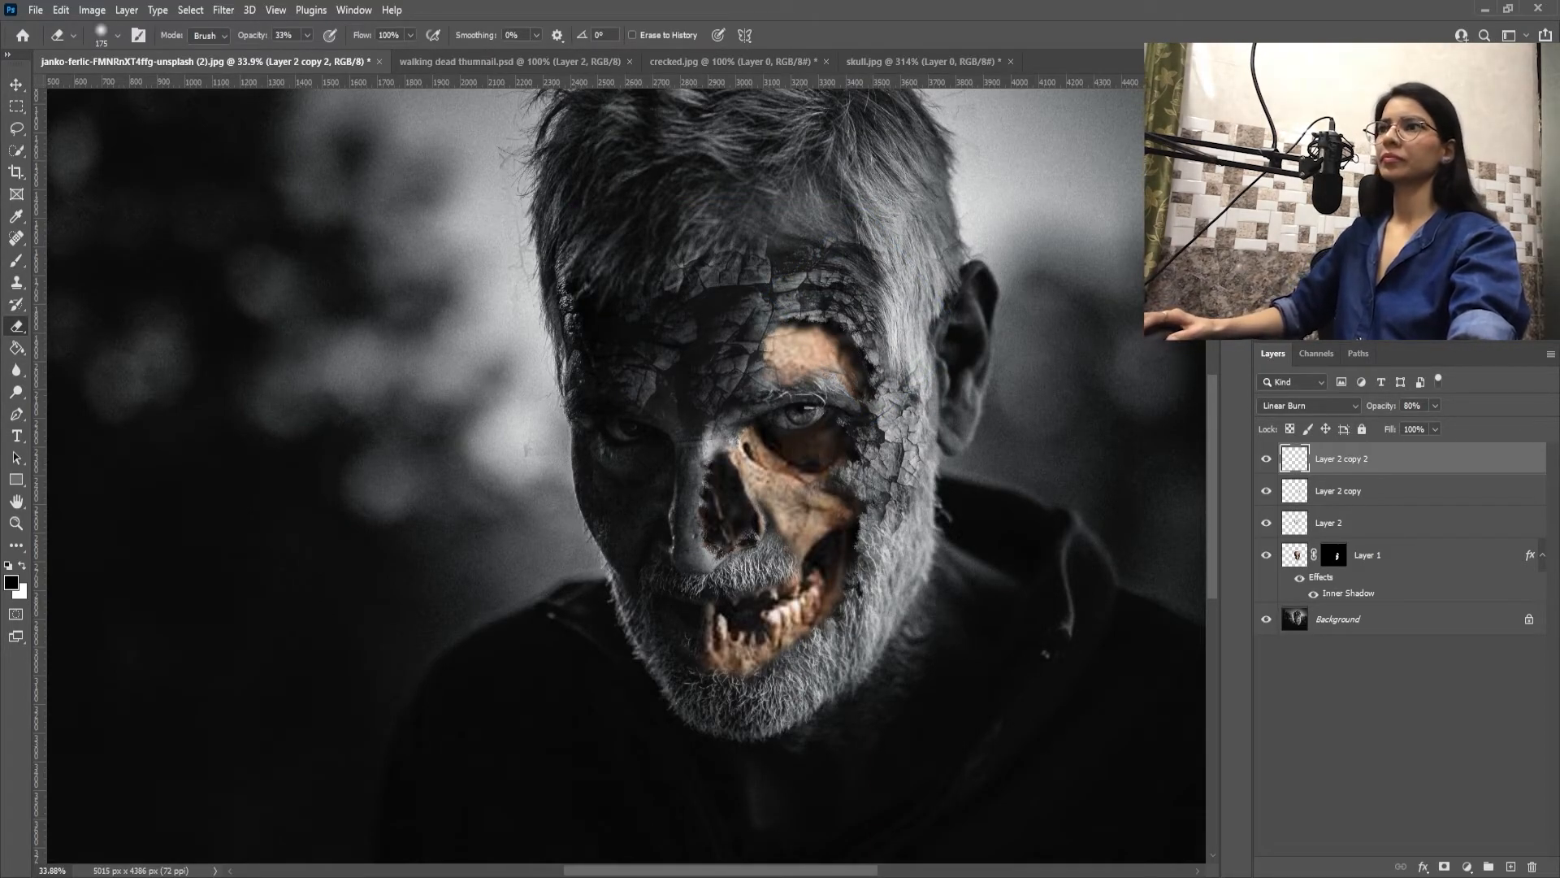
Step: Make another copy of the cracked texture patch and transform it to cover the lower cheek beside the exposed jaw
left_click(17, 85)
left_click_drag(893, 453, 892, 568)
key("ctrl+t")
left_click_drag(999, 721, 949, 655)
left_click_drag(909, 561, 909, 579)
left_click_drag(949, 680, 956, 690)
left_click_drag(937, 504, 947, 512)
mouse_move(967, 704)
left_mouse_down()
mouse_move(898, 714)
mouse_move(934, 690)
left_mouse_up()
key("Return")
key("e")
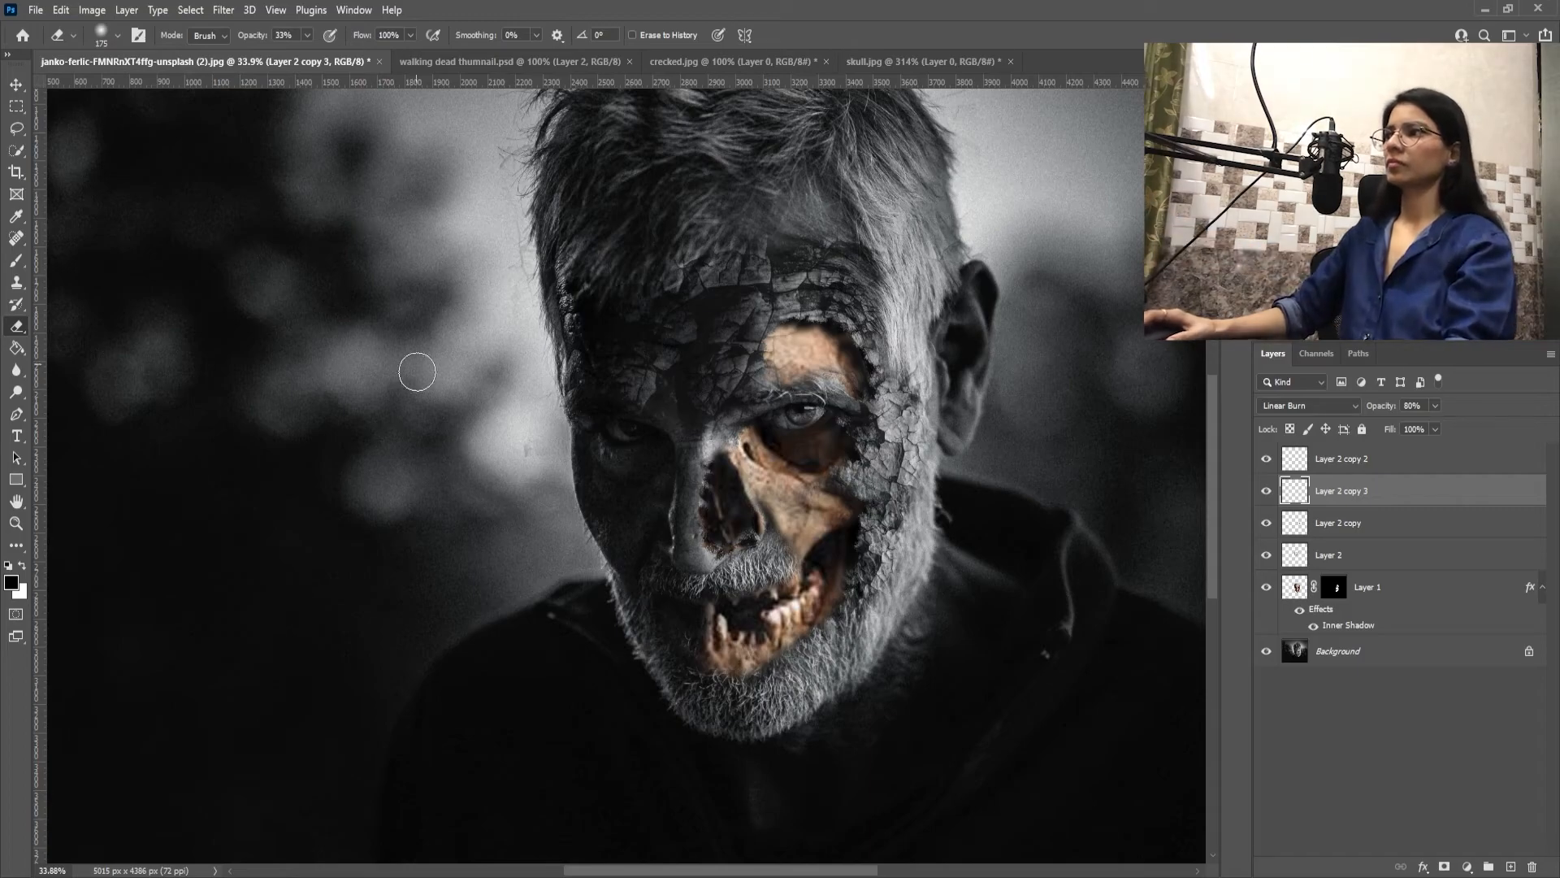
Step: Choose a rough splatter brush at 45 px and dab it at the edge of the exposed nose cavity
left_click(14, 260)
left_click(117, 35)
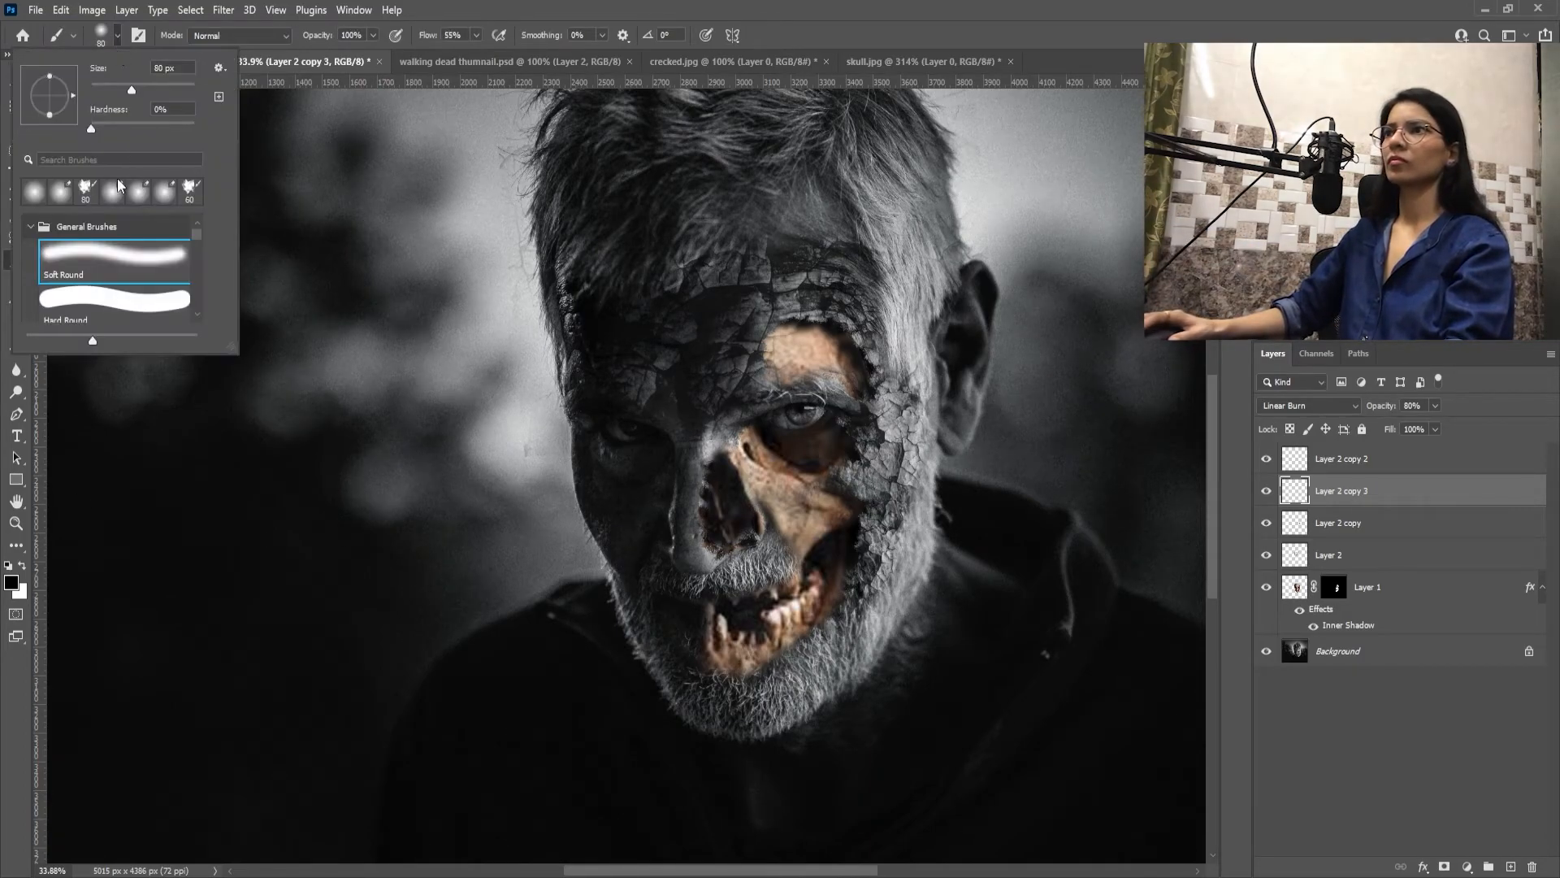
scroll(118, 260, "down", 5)
left_click(118, 244)
left_click(709, 490)
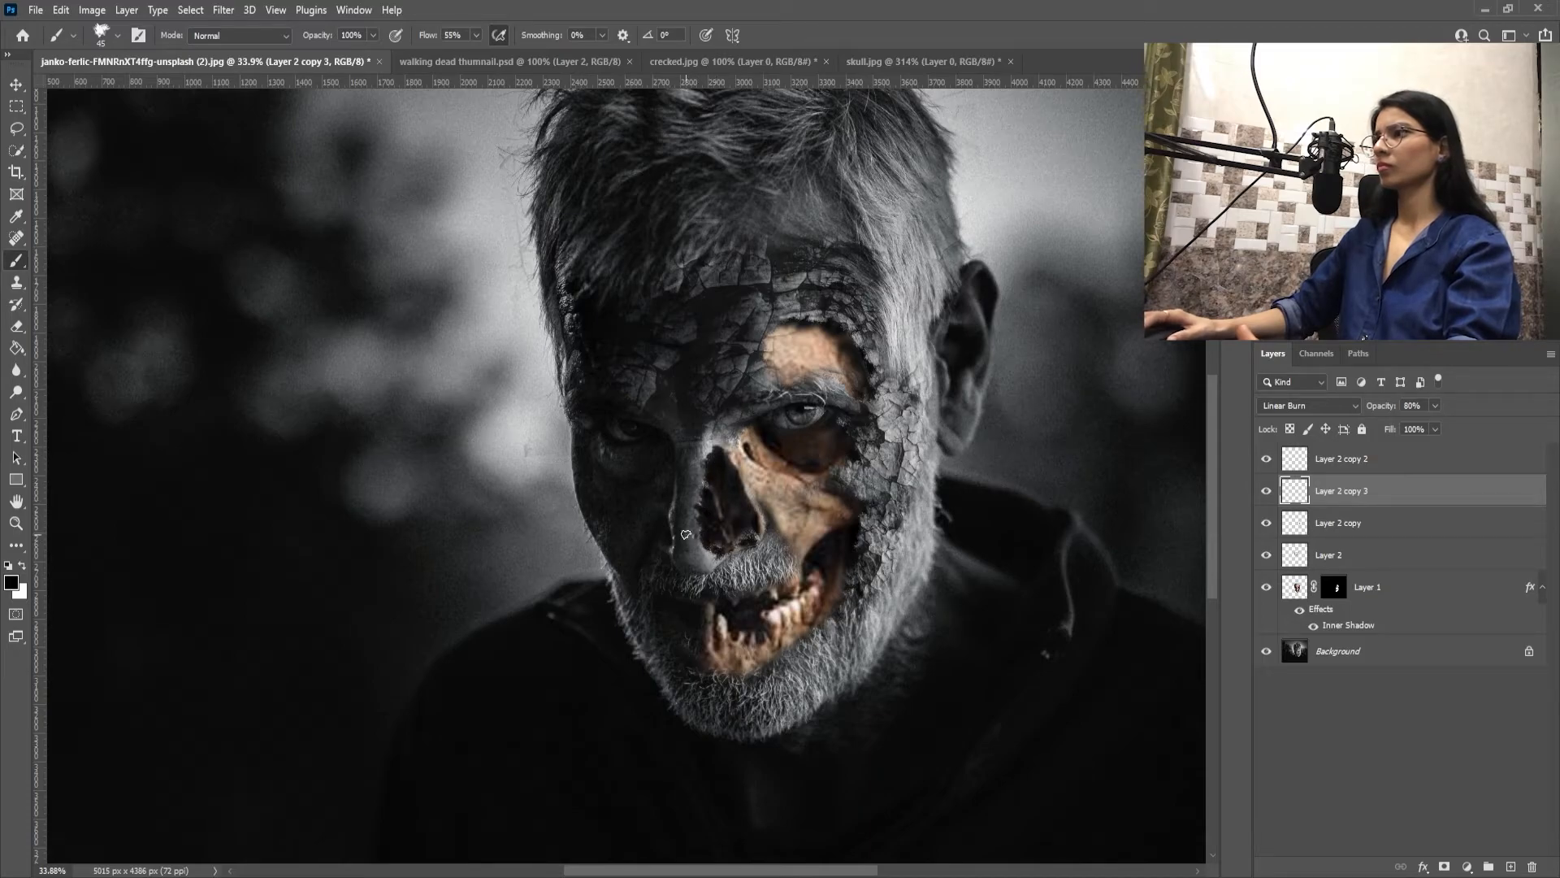
Step: Unlock and duplicate the background portrait layer, and set the foreground colour to white (ffffff)
key("v")
scroll(842, 487, "down", 1)
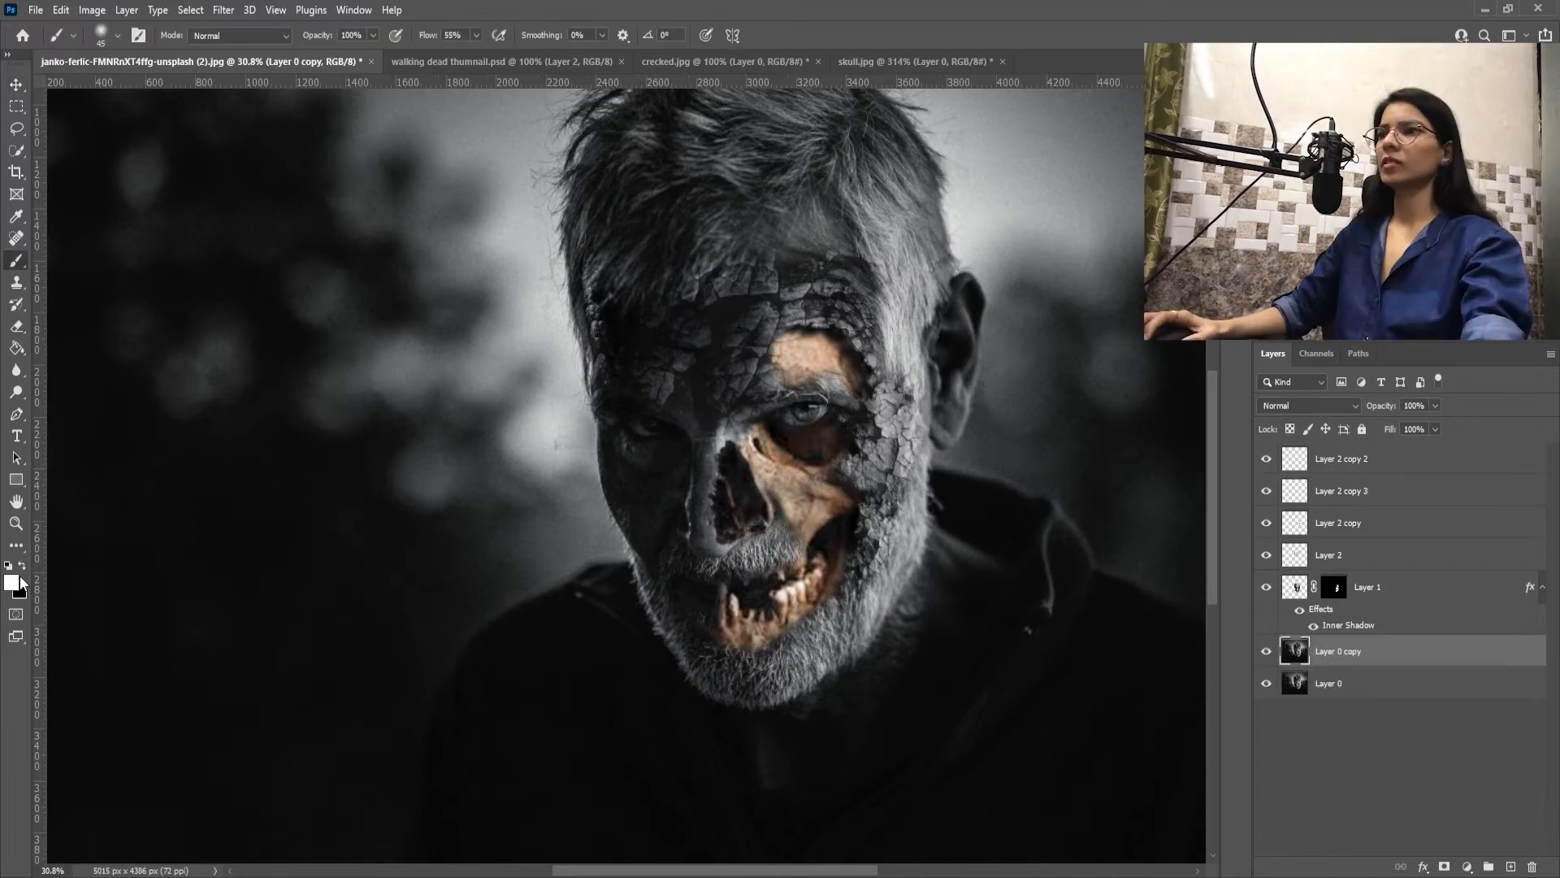
key("x")
left_click(12, 582)
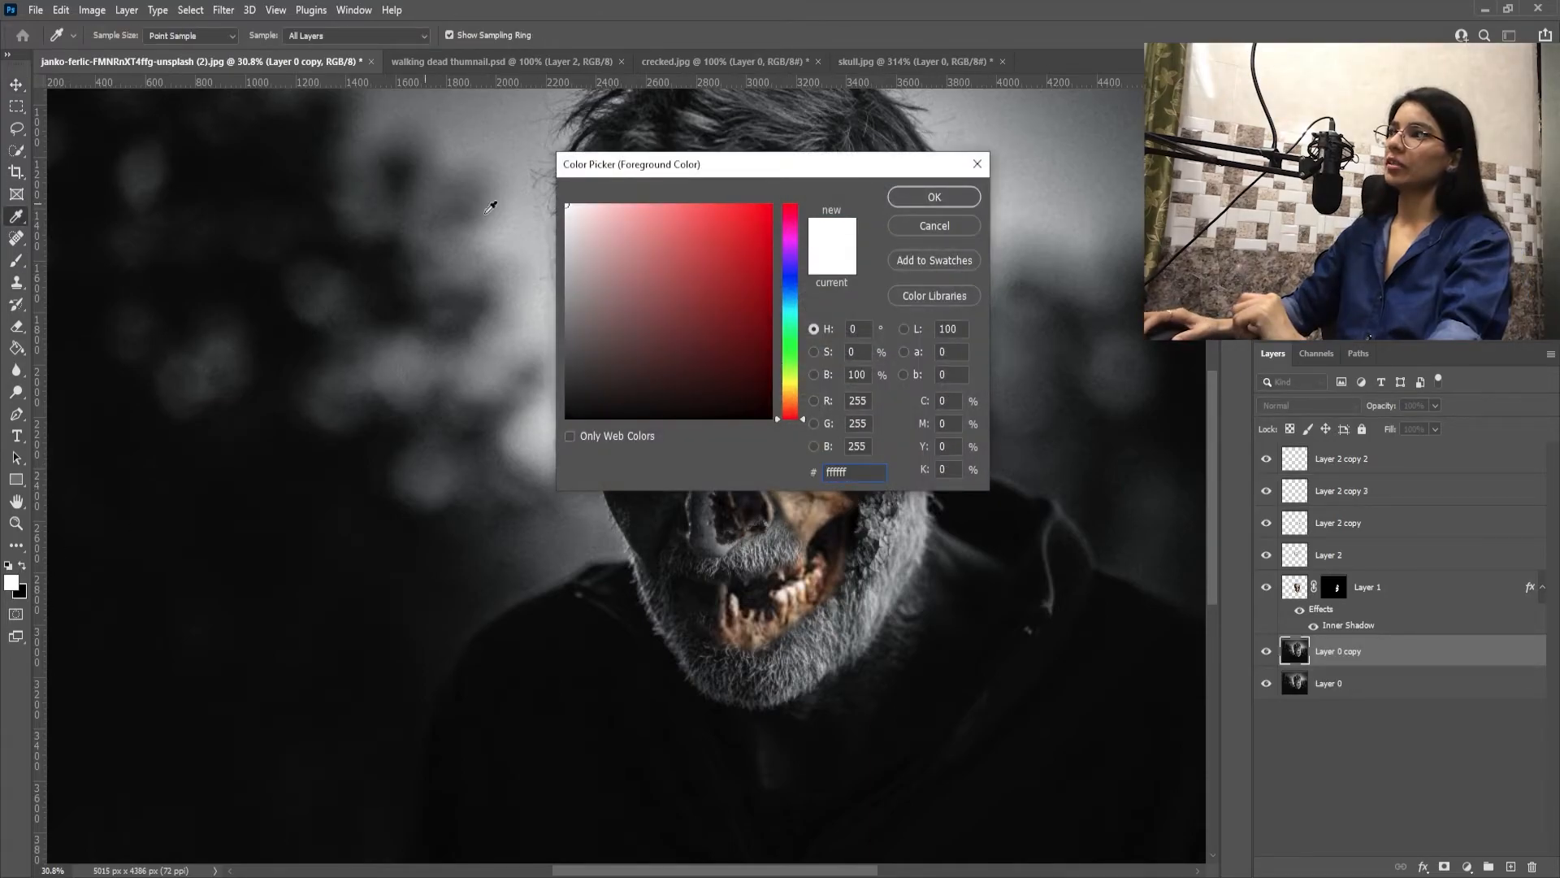
left_click(934, 197)
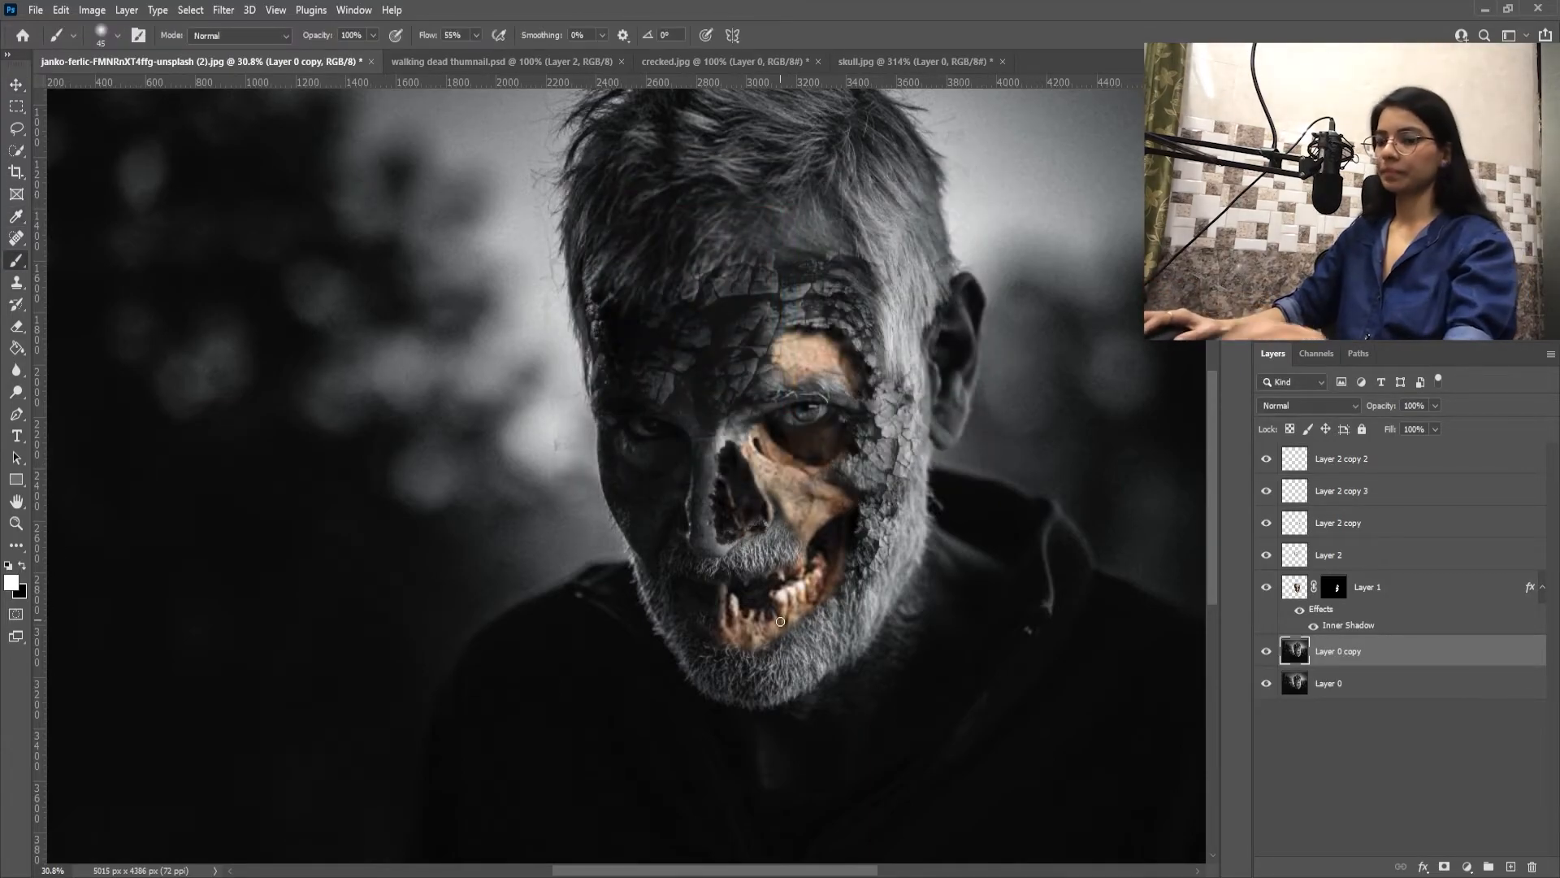
Step: Paint both irises glowing white on the duplicated portrait layer with a soft round brush, lowering its opacity to 47% for touch-ups
key("b")
scroll(801, 395, "up", 6)
scroll(809, 239, "up", 4)
key("bracketright")
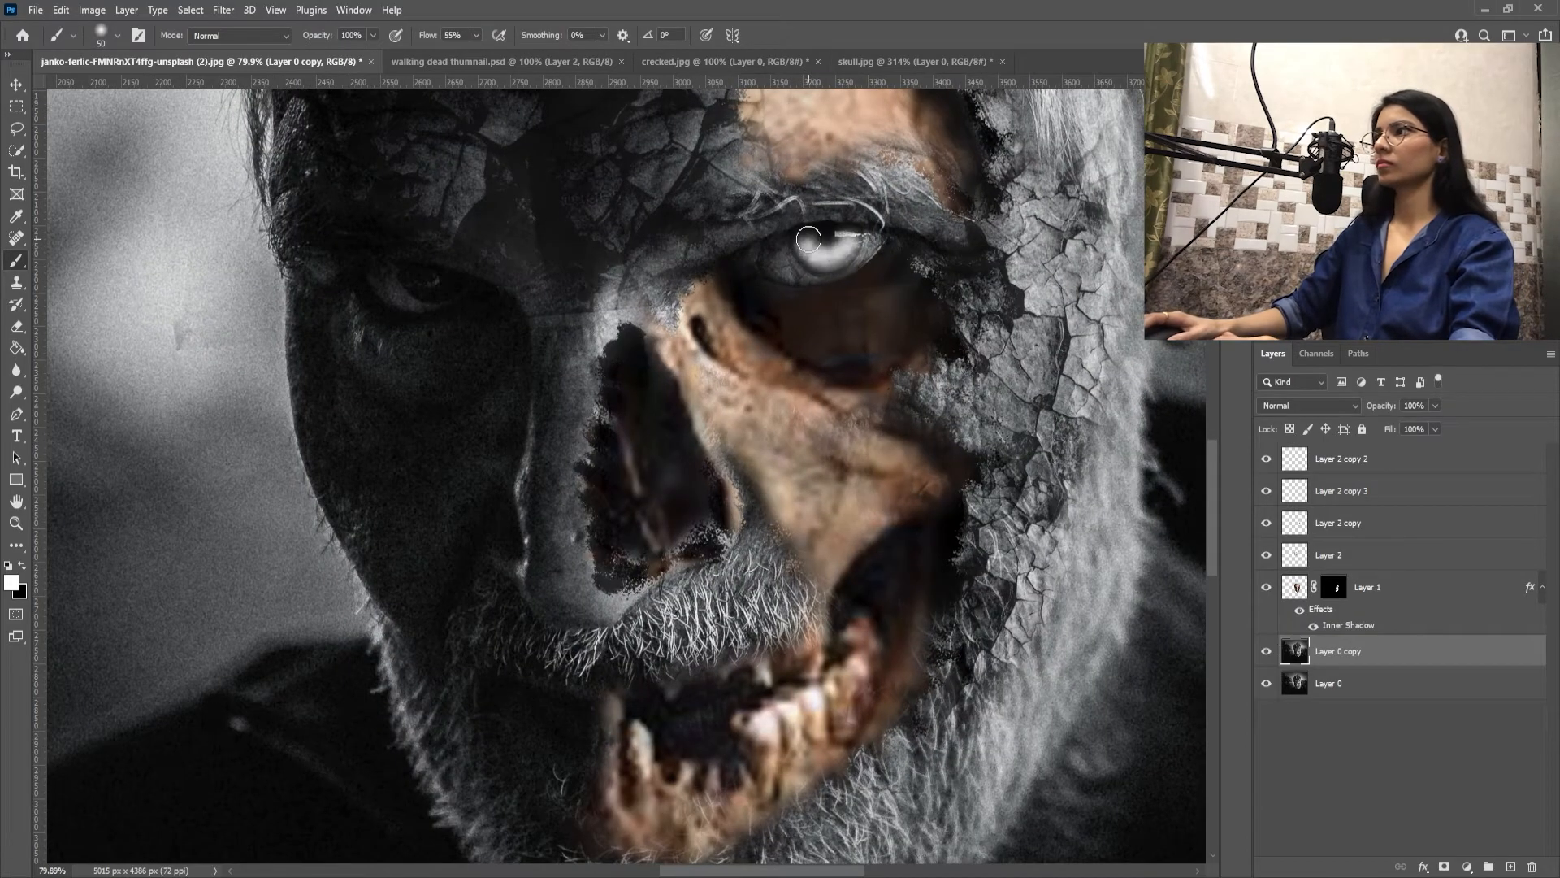
left_click_drag(414, 279, 443, 284)
scroll(540, 366, "down", 10)
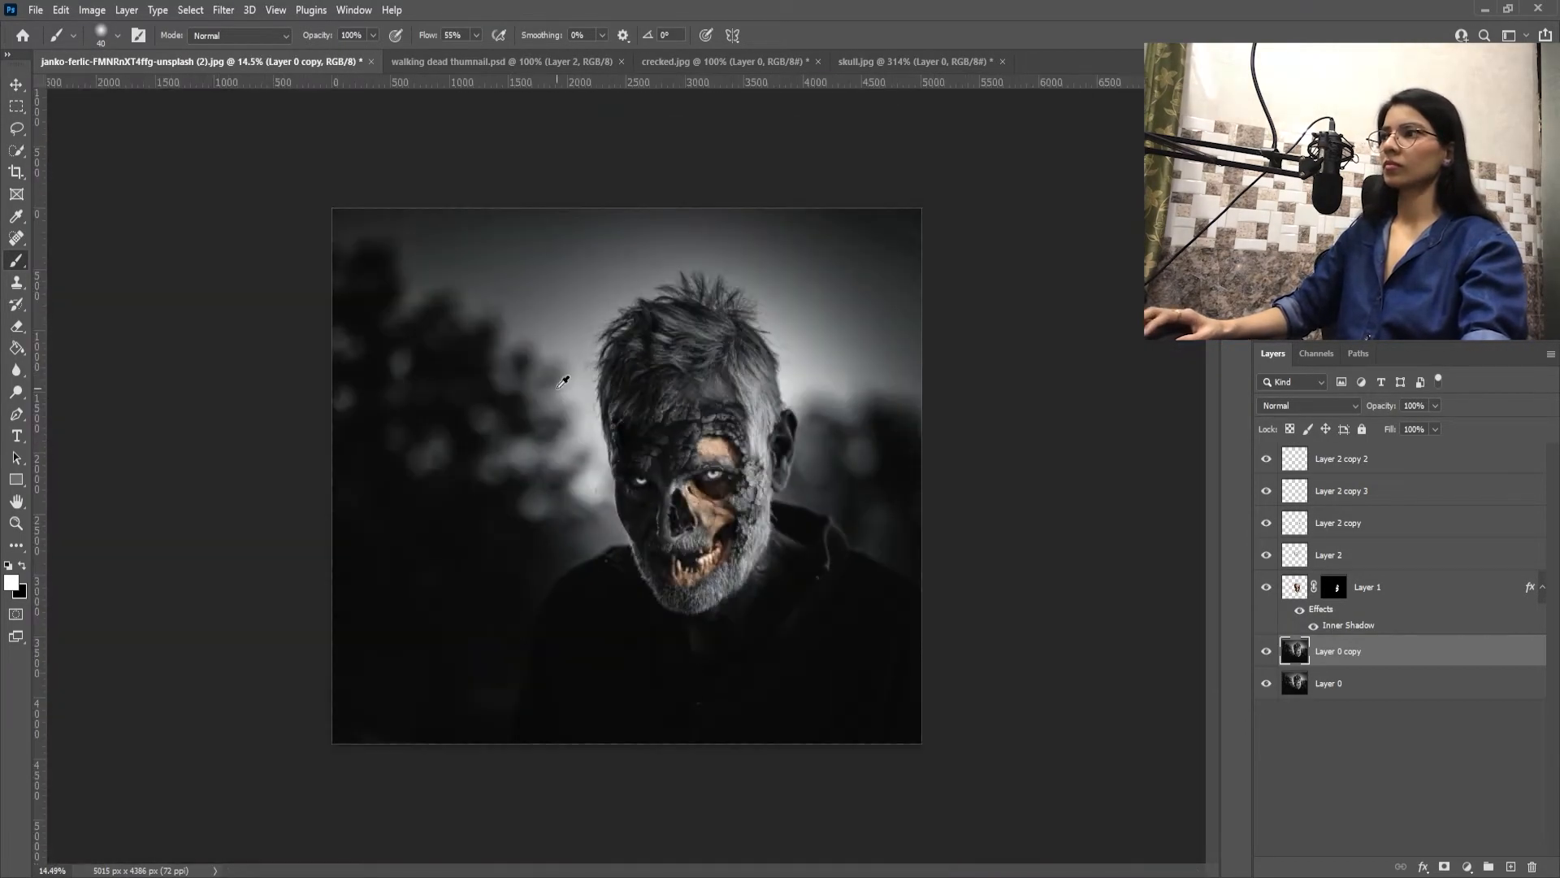
scroll(512, 397, "up", 10)
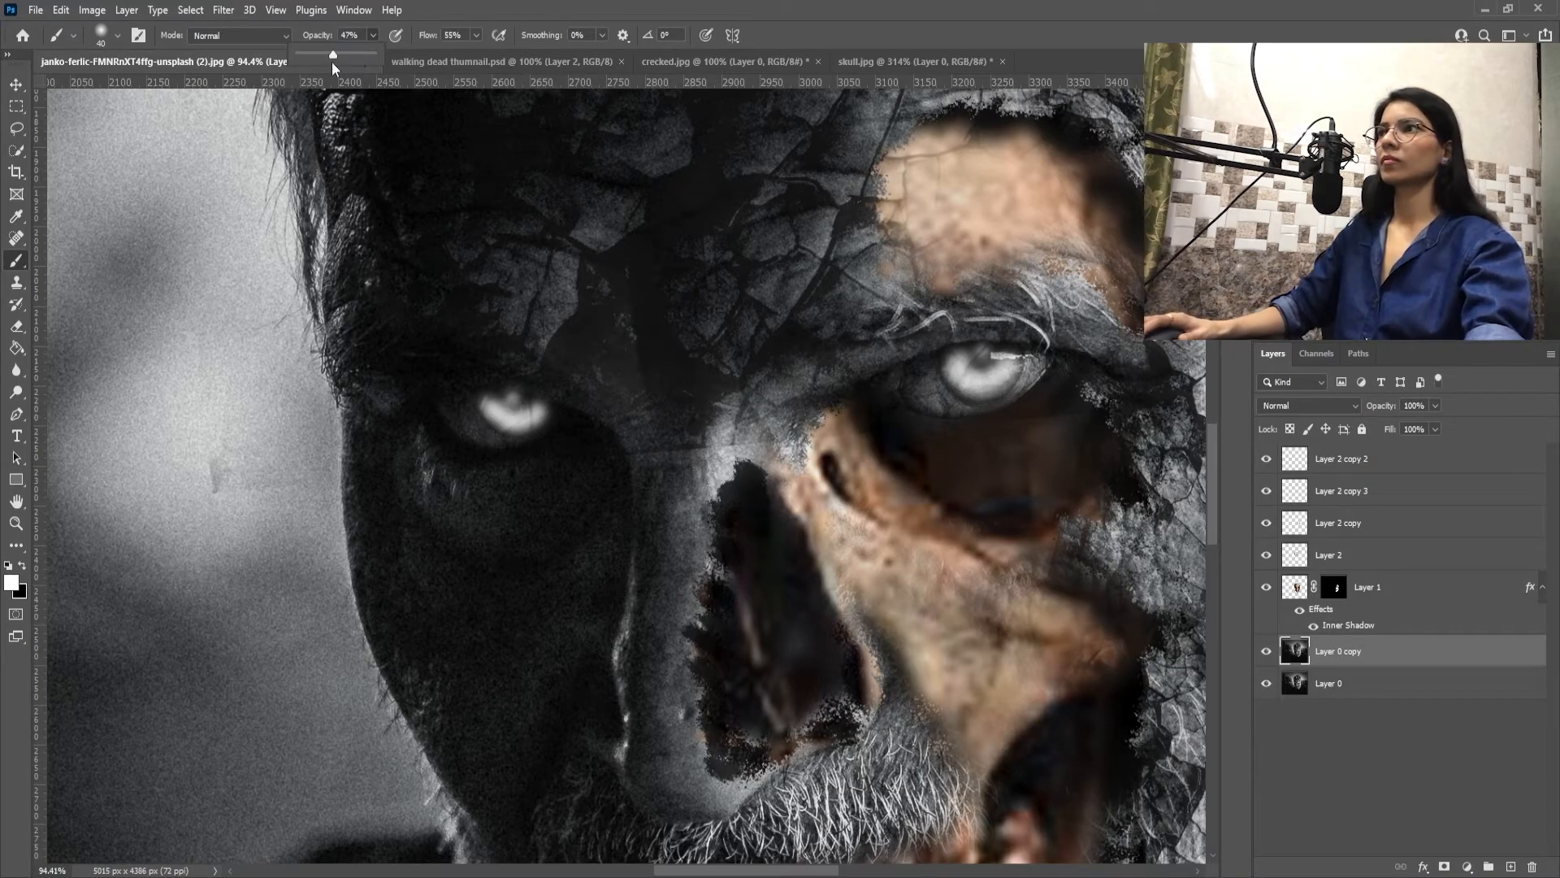
scroll(468, 428, "down", 10)
key("v")
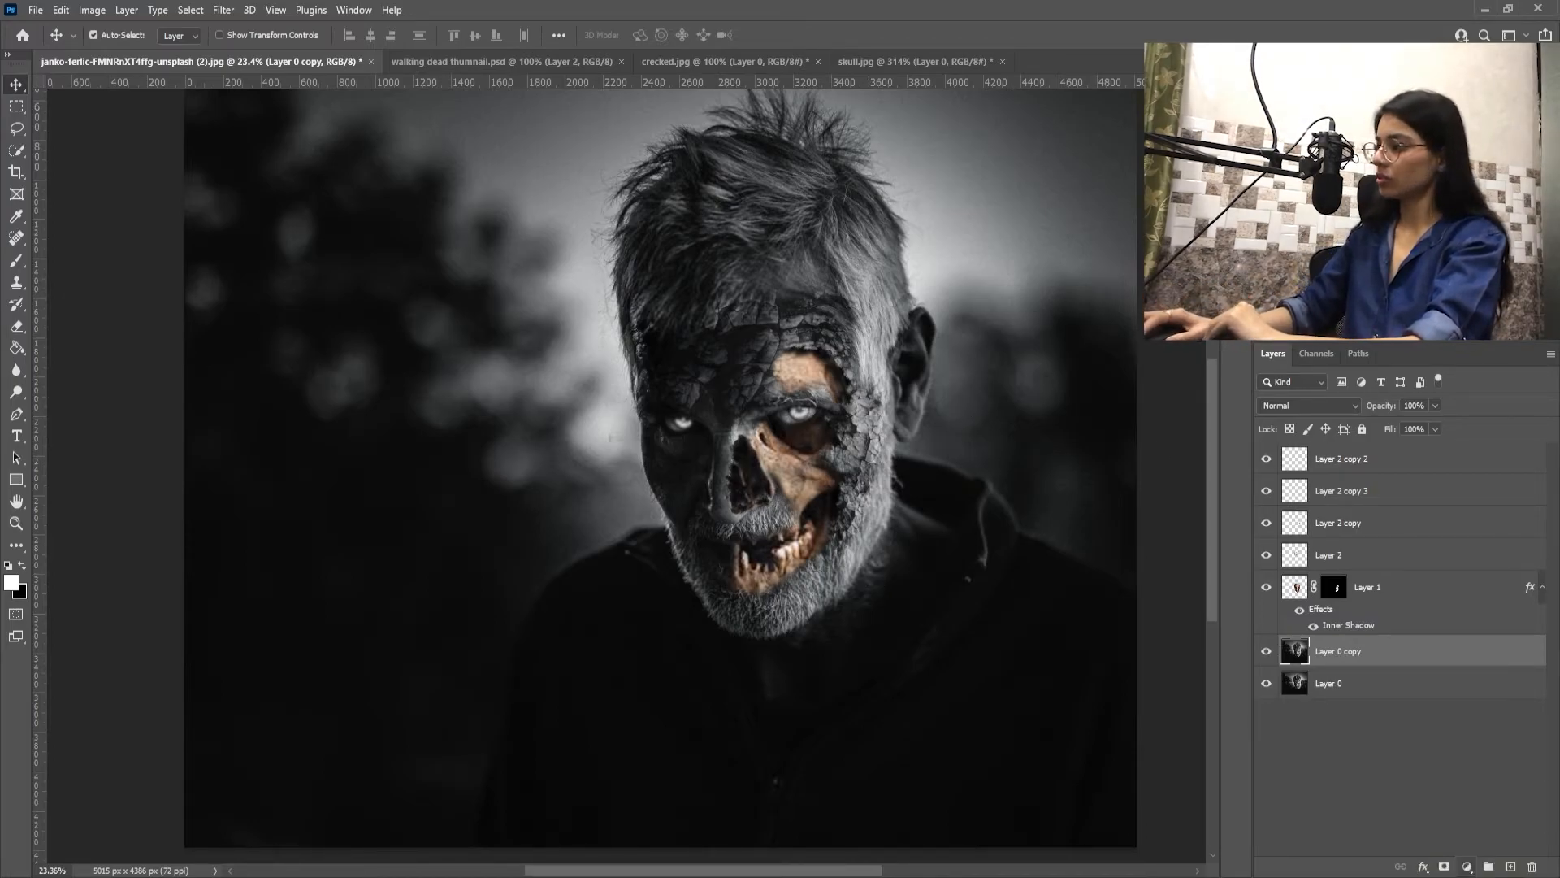
Step: Add a Hue/Saturation adjustment above the skull layer with hue +1 and saturation -72
left_click(1468, 867)
left_click(1475, 706)
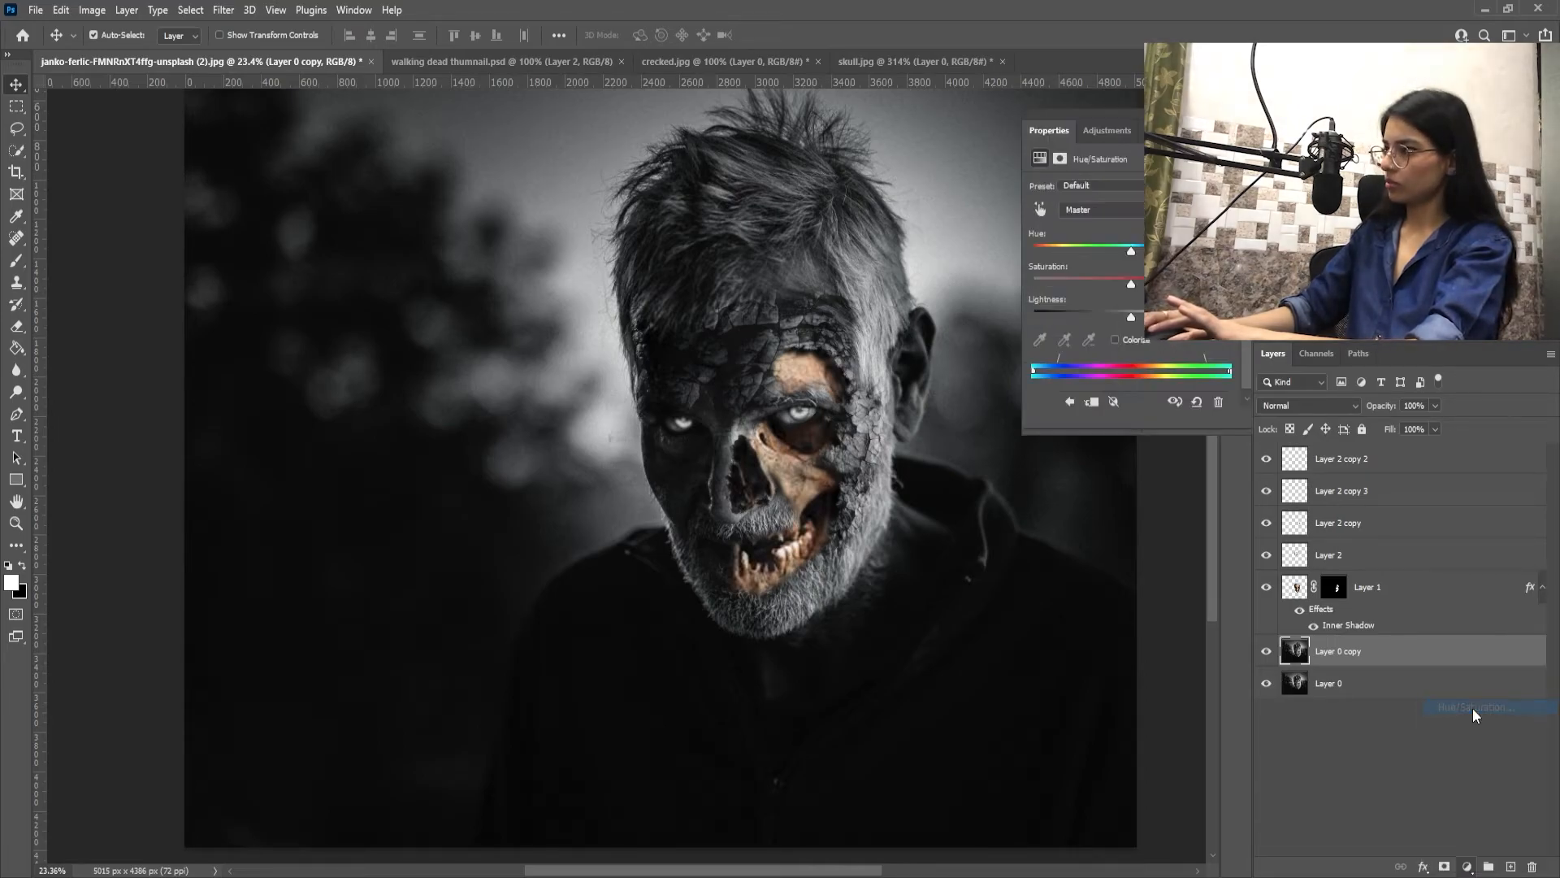
left_click_drag(1128, 249, 1125, 244)
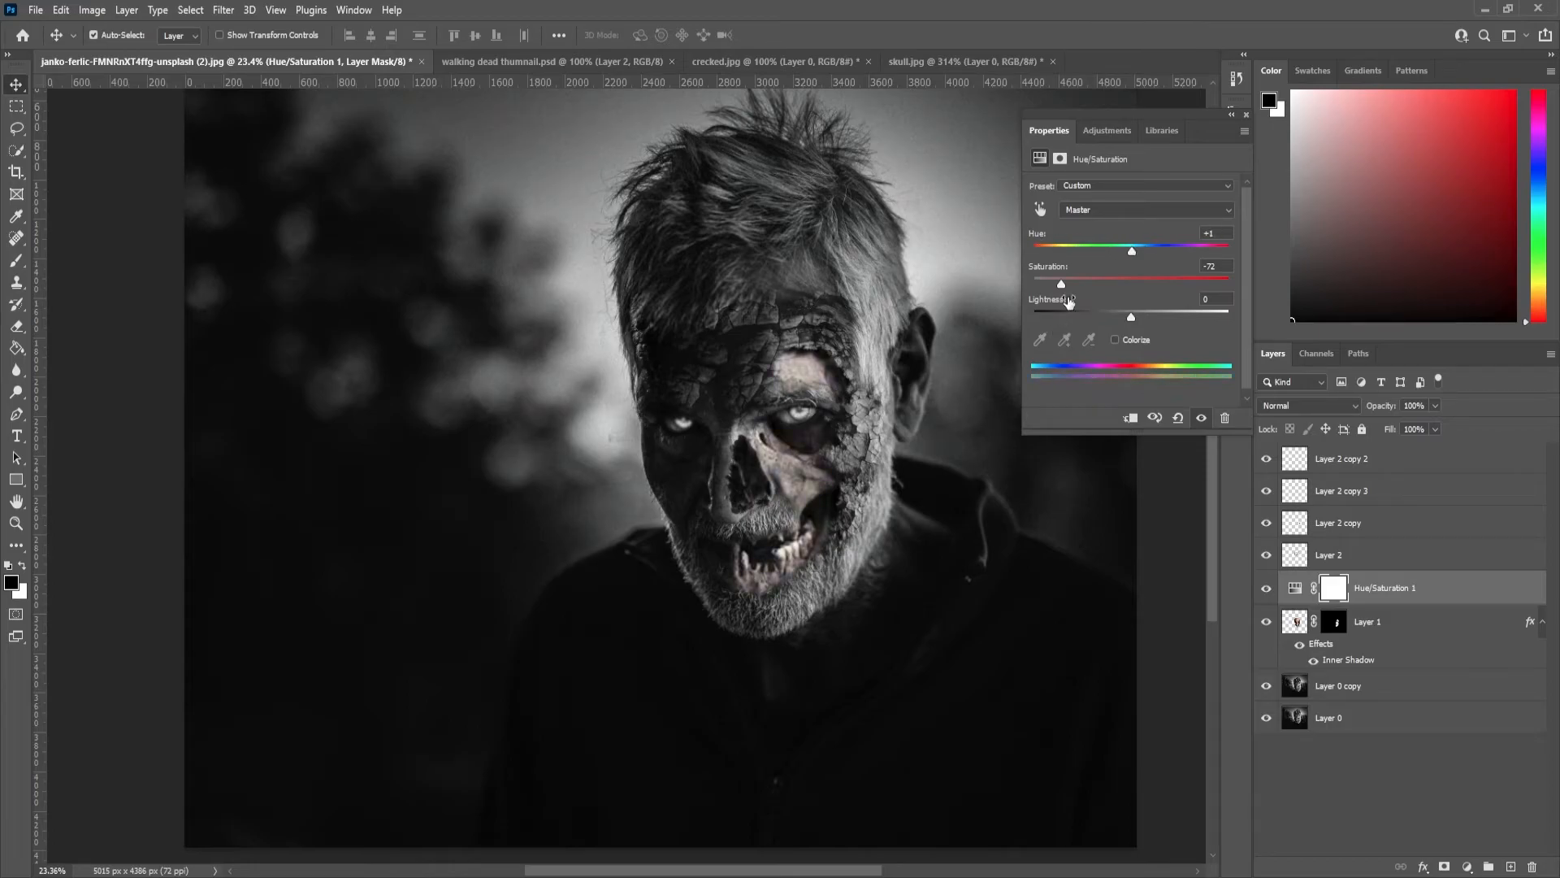